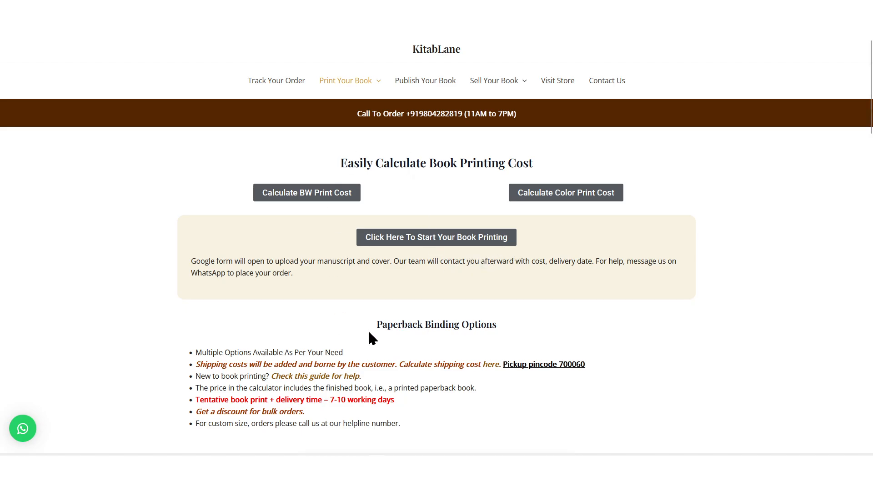
# Step: Open KitabLane's Book Spine Thickness Calculator and choose 70 GSM paper for 200 pages
pyautogui.scroll(-15, 524, 273)
pyautogui.scroll(-10, 524, 275)
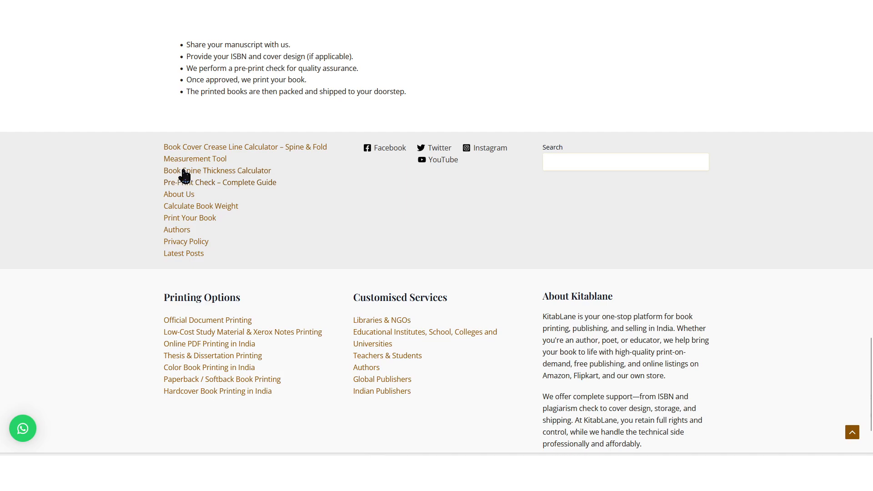
pyautogui.click(209, 171)
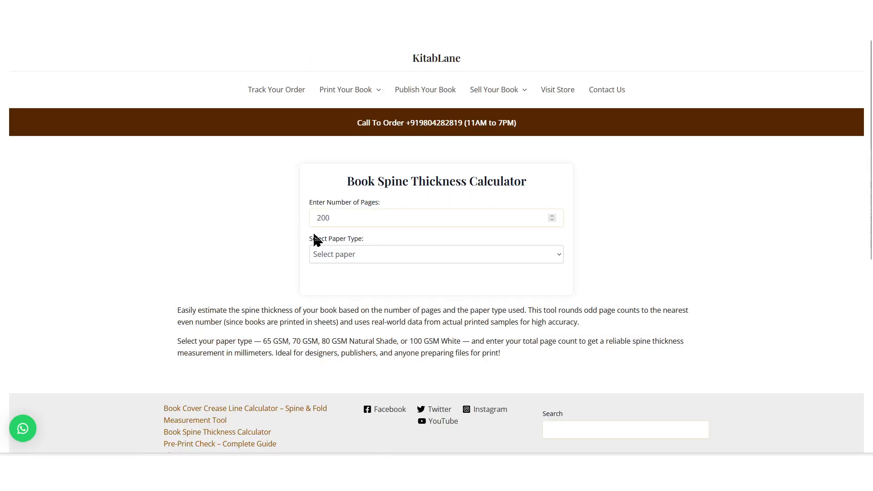
pyautogui.click(344, 257)
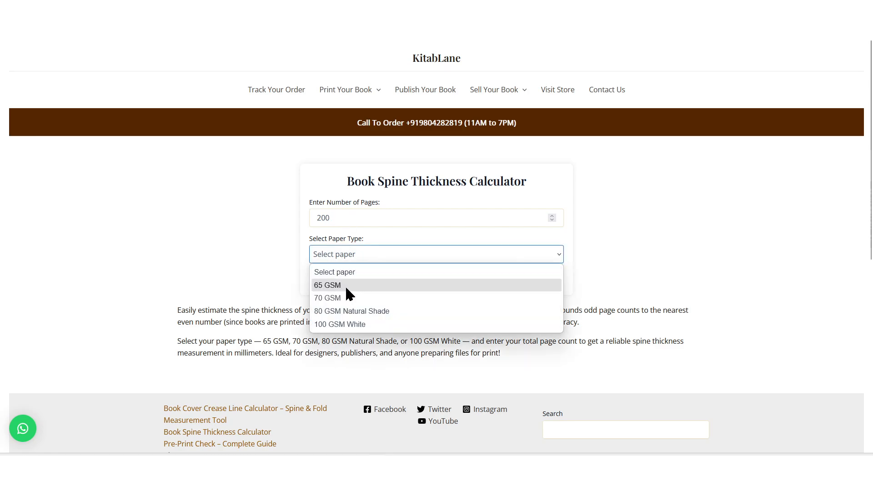
pyautogui.click(342, 299)
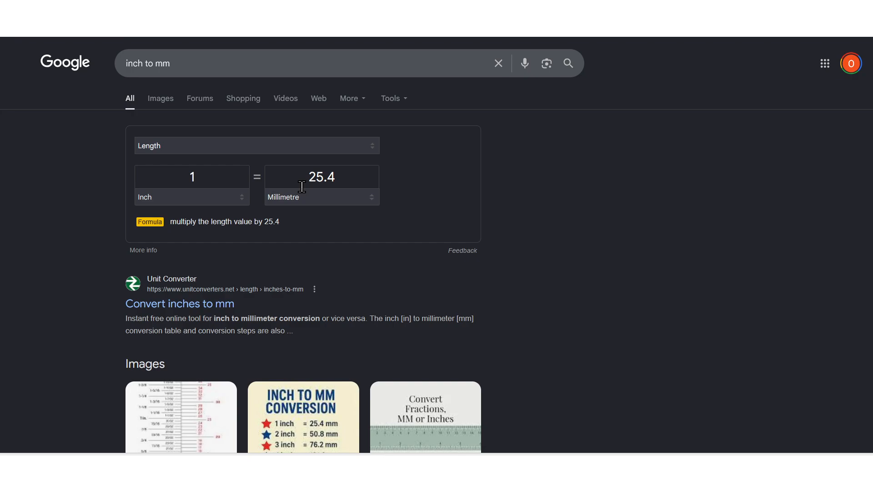
# Step: Enter 13, then 6 inches in Google's converter, giving 330.2 mm and 152.4 mm
pyautogui.moveTo(200, 177); pyautogui.dragTo(172, 178)
pyautogui.write('13')
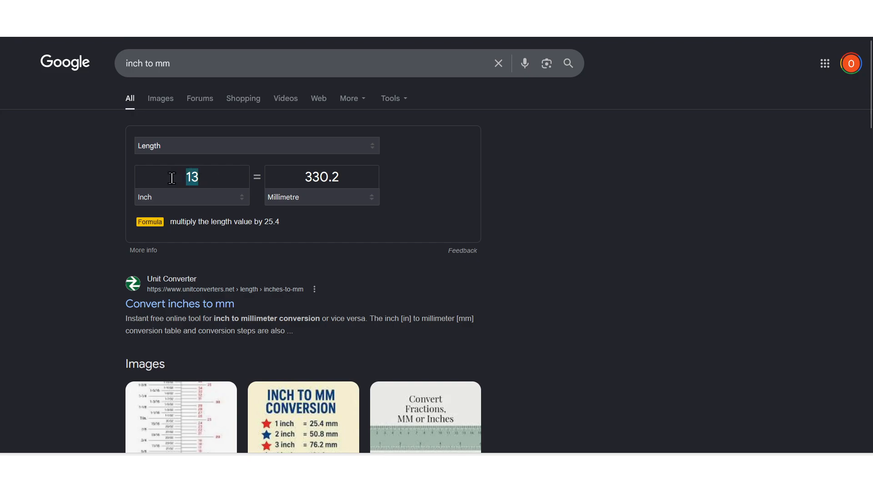
pyautogui.write('6')
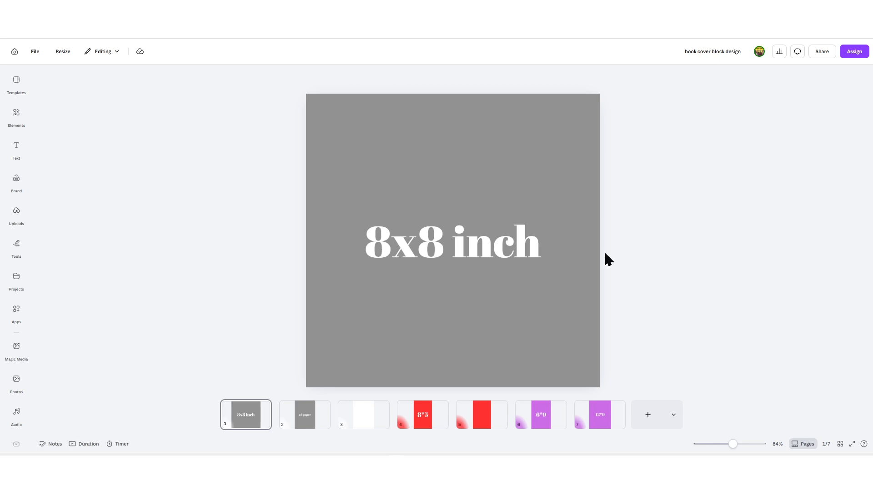
# Step: Show the extra page-type options, then start a custom-size design in millimetres
pyautogui.click(674, 423)
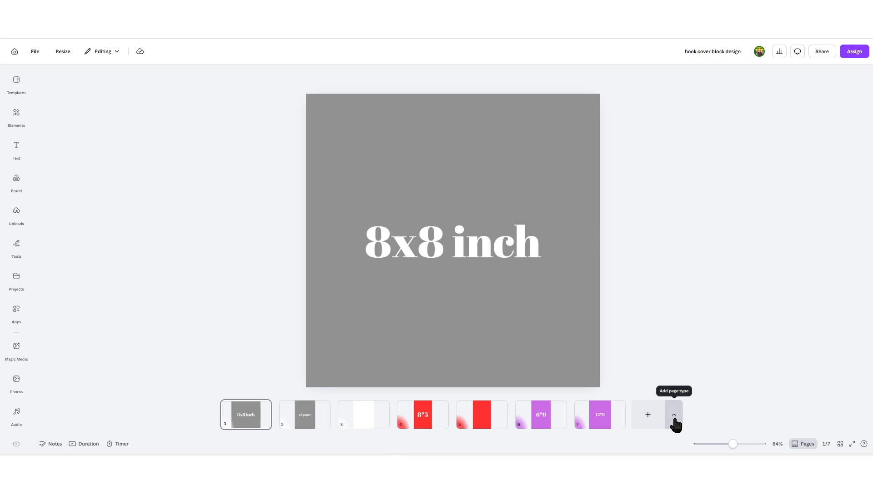
pyautogui.click(731, 361)
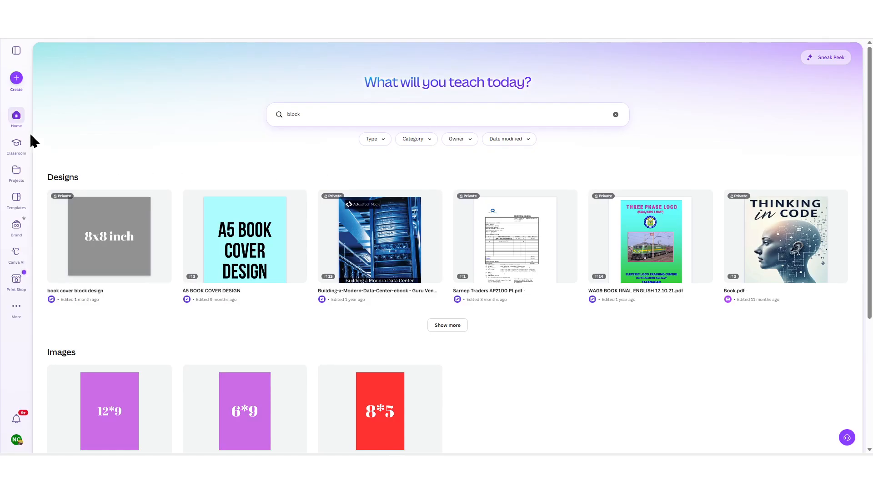
pyautogui.click(17, 80)
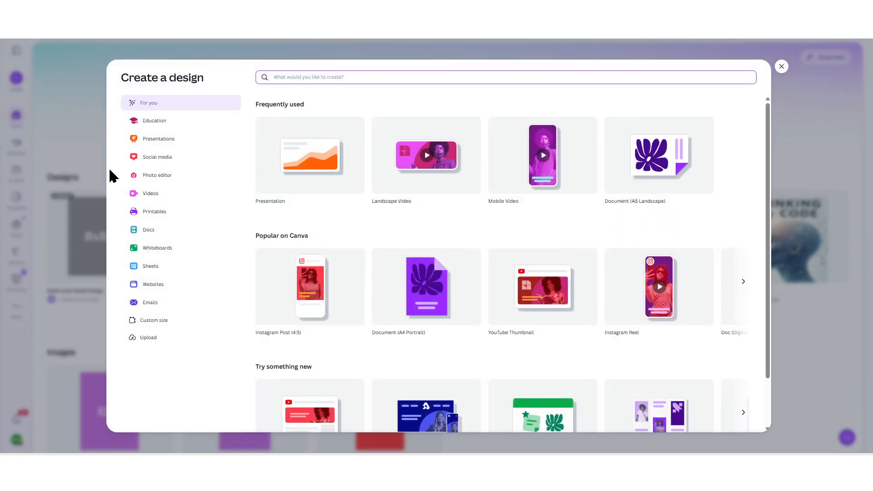
pyautogui.click(164, 326)
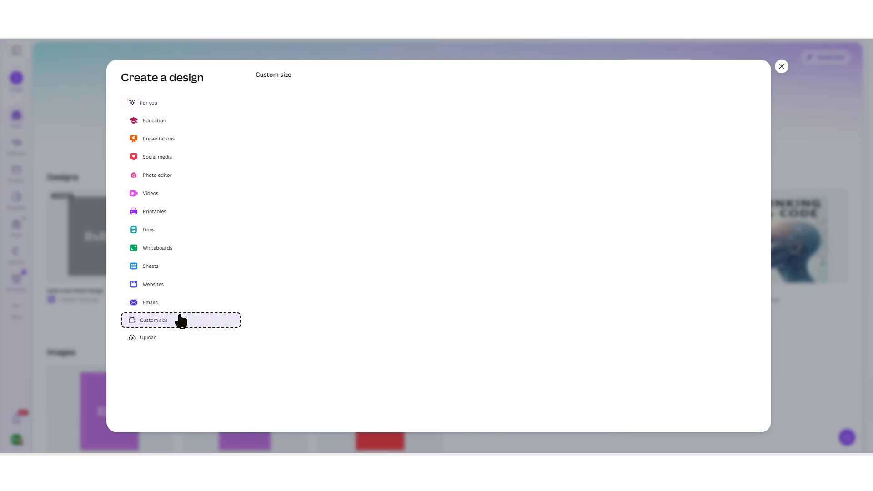
pyautogui.click(627, 115)
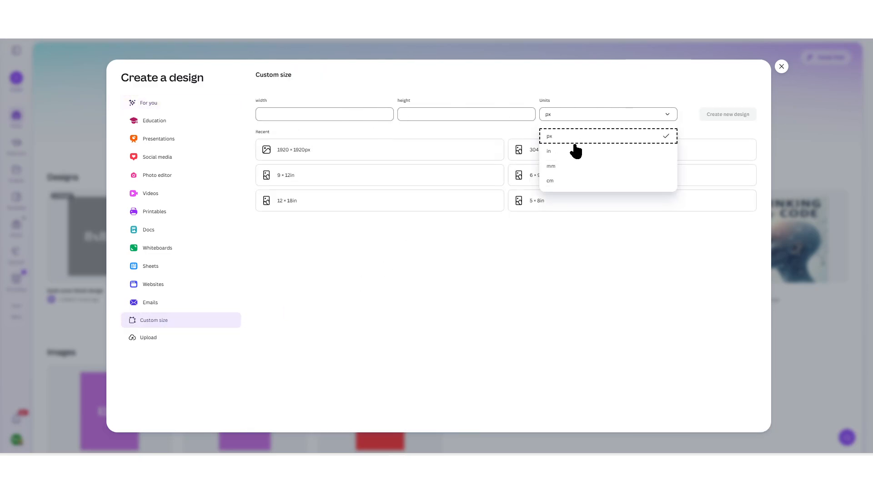
pyautogui.click(563, 167)
# Step: Enter a width of 15 mm in the custom size fields
pyautogui.click(302, 114)
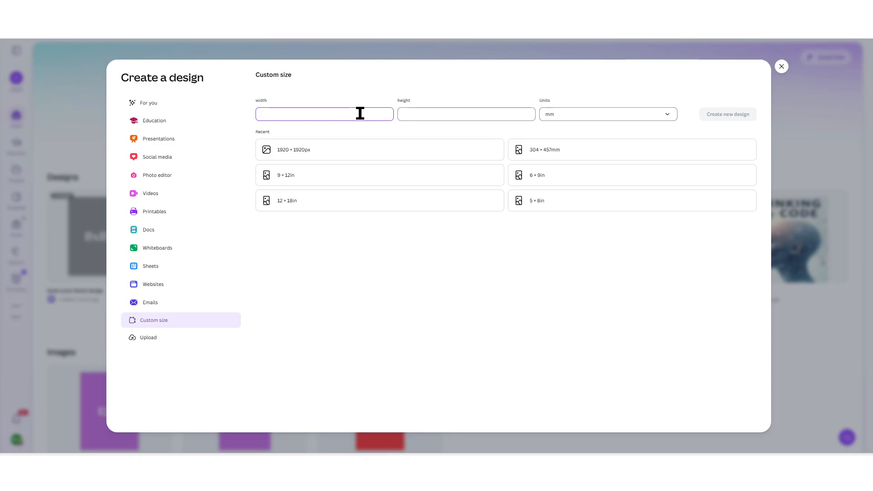
pyautogui.write('152')
pyautogui.click(416, 114)
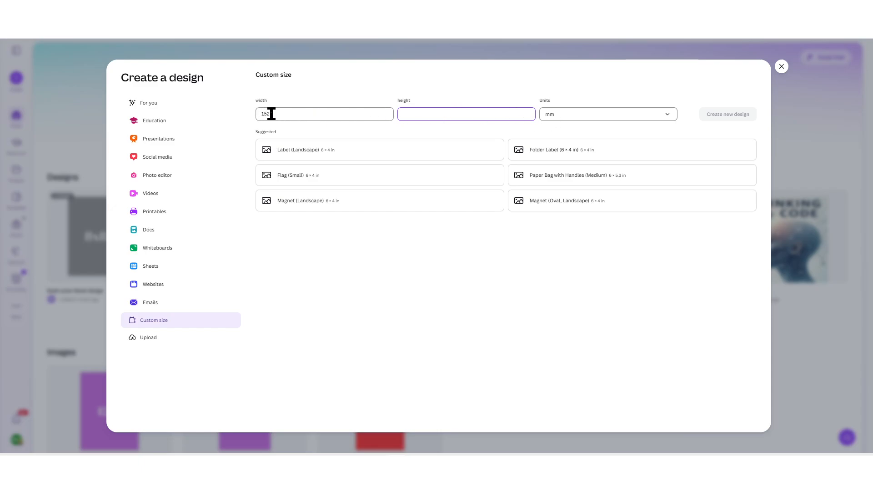
pyautogui.click(289, 114)
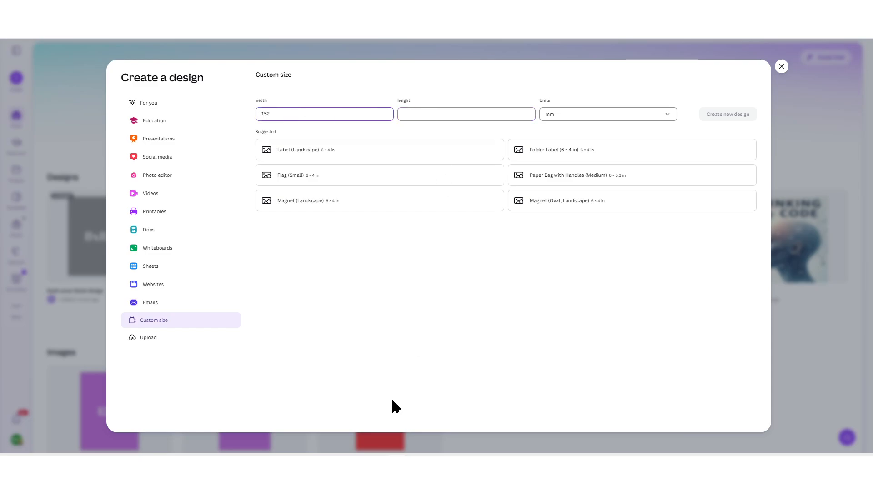
# Step: Convert 9 inches to millimetres in Google, then return to the custom size units
pyautogui.click(379, 421)
pyautogui.doubleClick(166, 174)
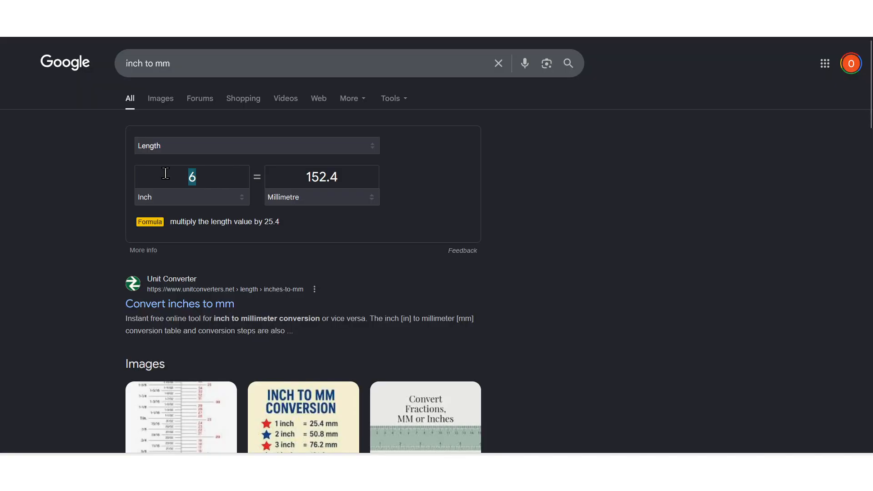
pyautogui.write('9')
pyautogui.click(416, 405)
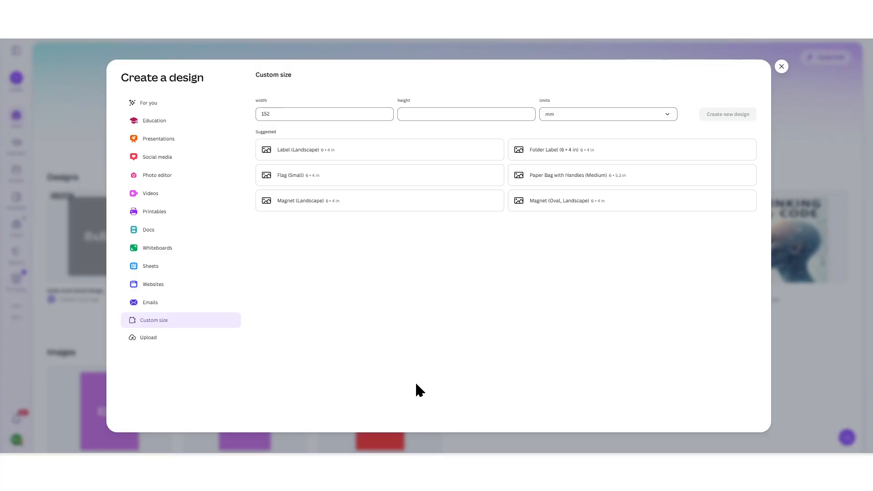
pyautogui.click(614, 118)
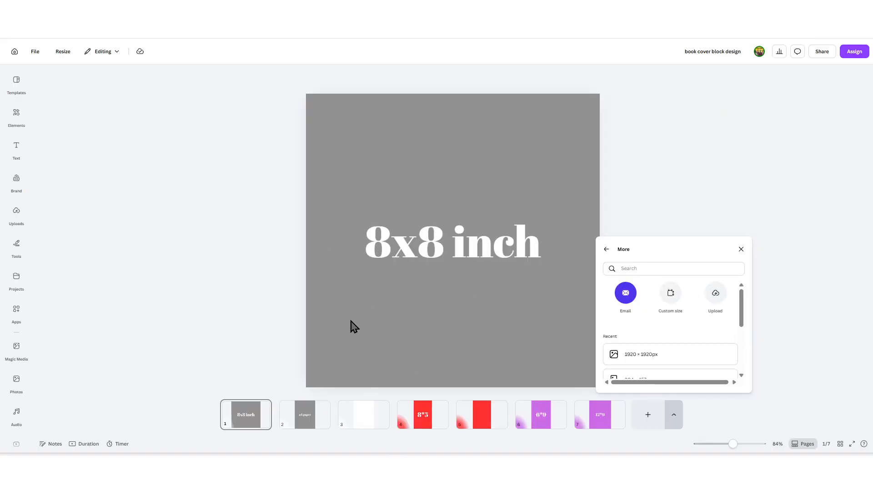
# Step: Close the page-type panel and review pages 4 (8*5) and 6 (6*9)
pyautogui.click(421, 412)
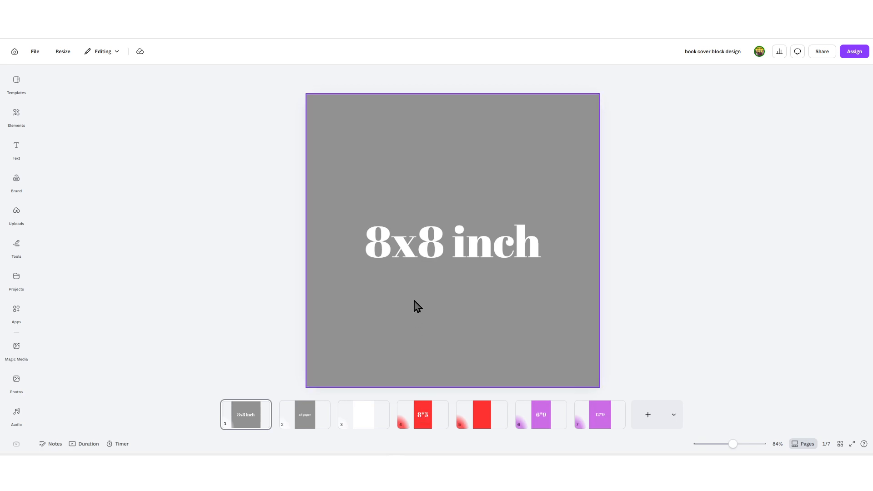
pyautogui.click(419, 423)
pyautogui.click(536, 428)
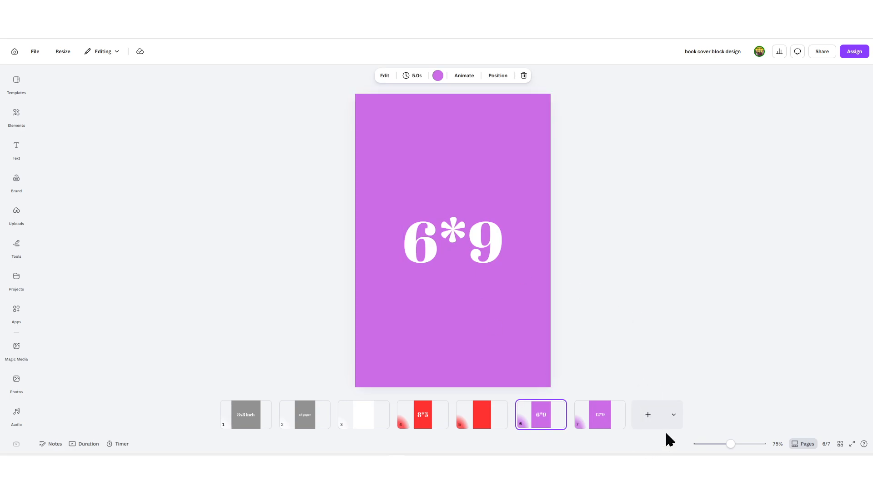
# Step: Add a new custom-size page of 6 × 9 inches
pyautogui.click(672, 418)
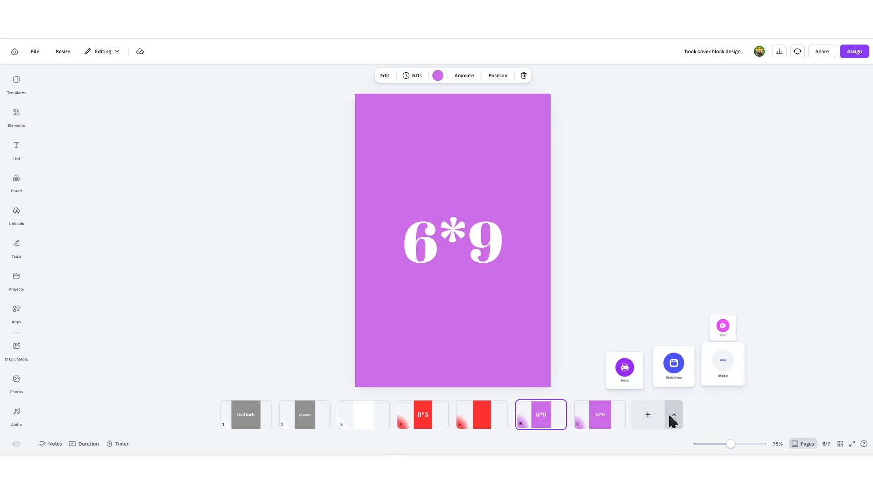
pyautogui.click(724, 370)
pyautogui.click(669, 294)
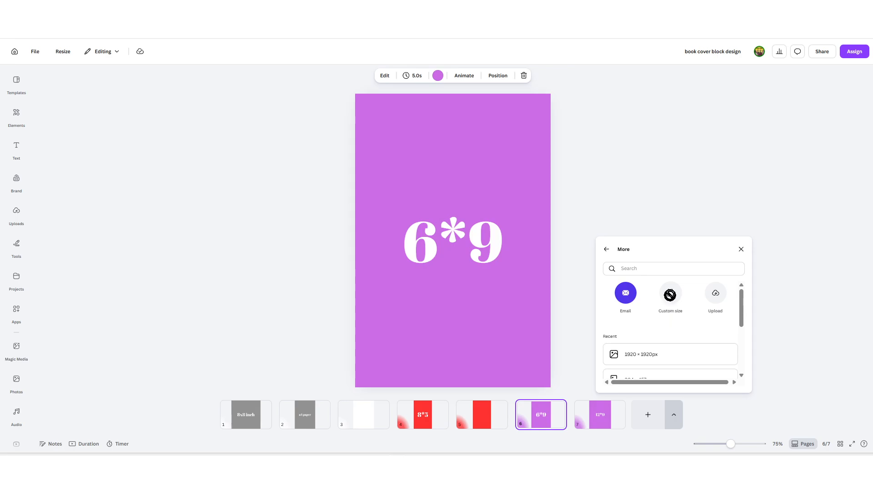
pyautogui.click(711, 287)
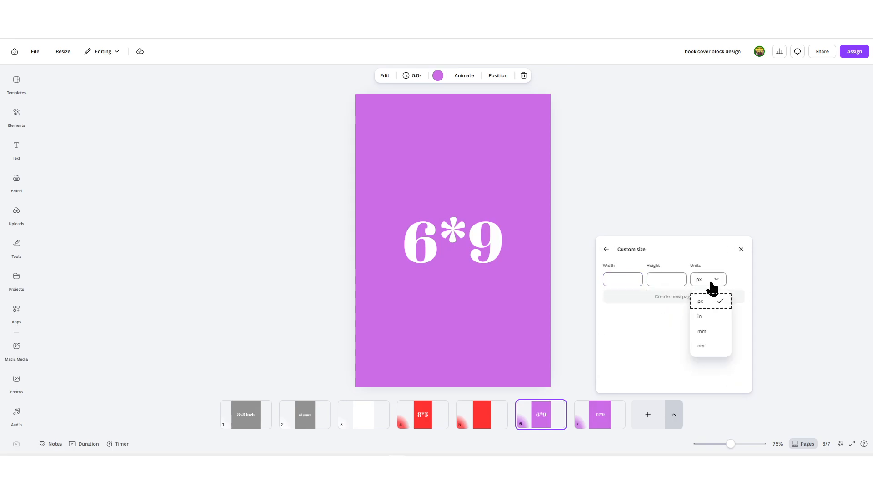
pyautogui.click(714, 335)
pyautogui.click(628, 283)
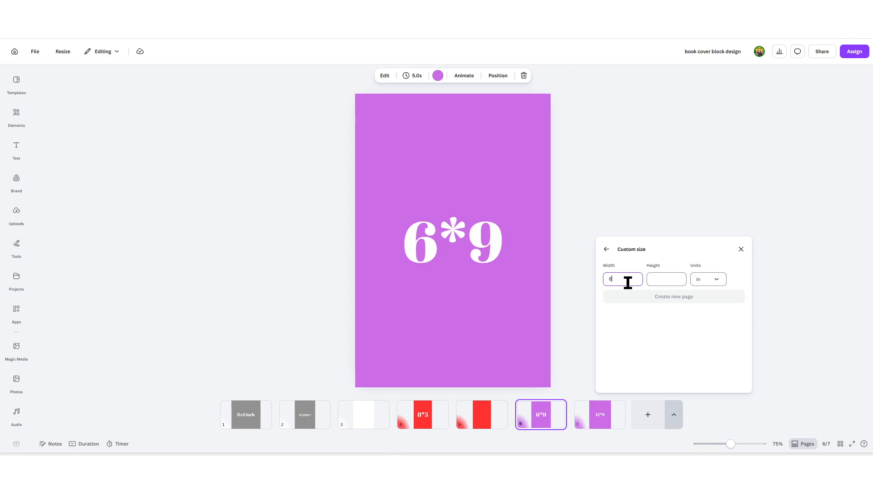
pyautogui.click(675, 281)
pyautogui.write('9')
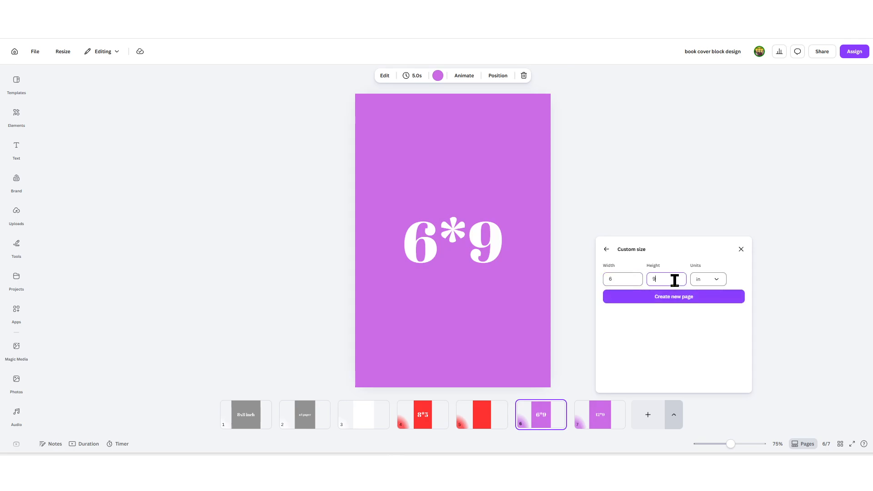
pyautogui.click(676, 298)
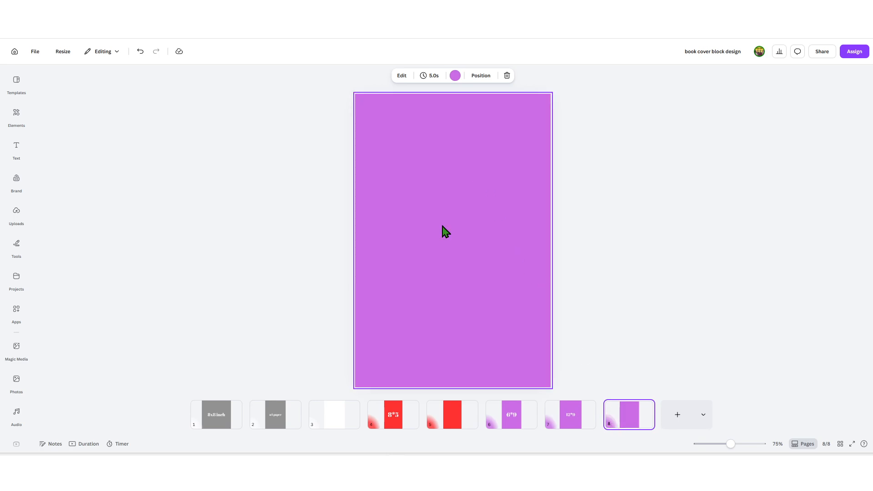
# Step: Check the new blank page and compare pages 4, 7 and 6 of the design
pyautogui.click(500, 243)
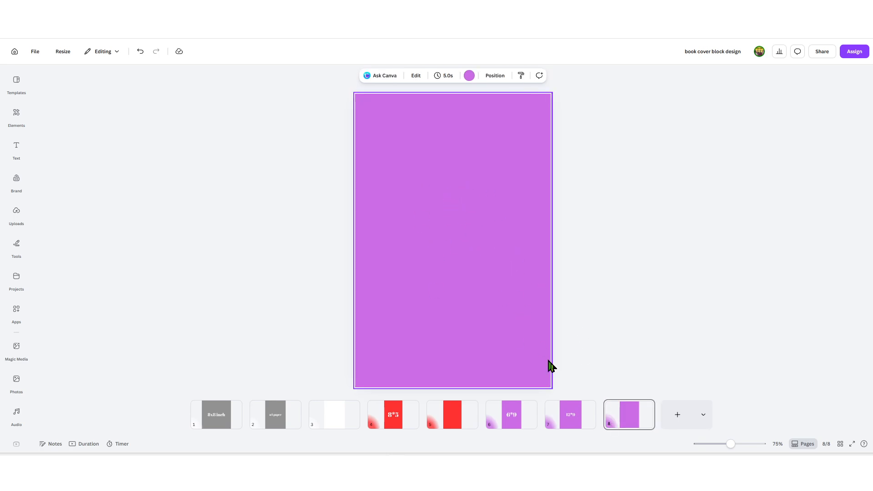
pyautogui.click(506, 423)
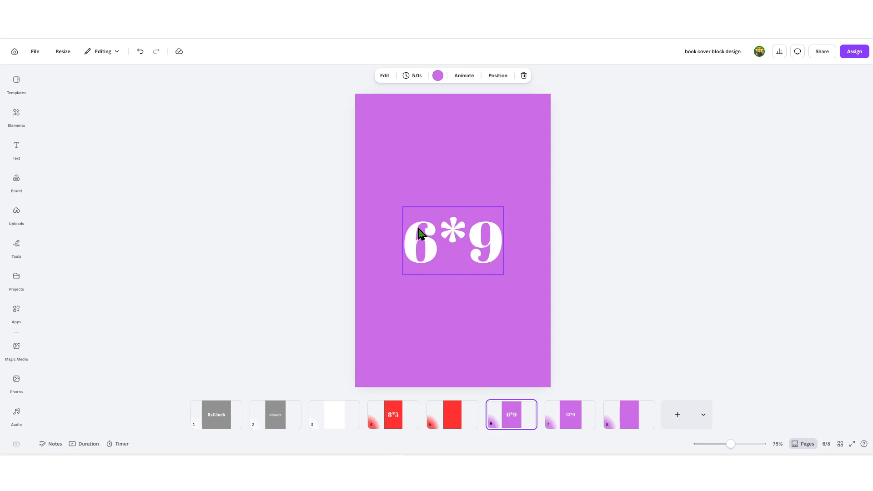
pyautogui.click(402, 423)
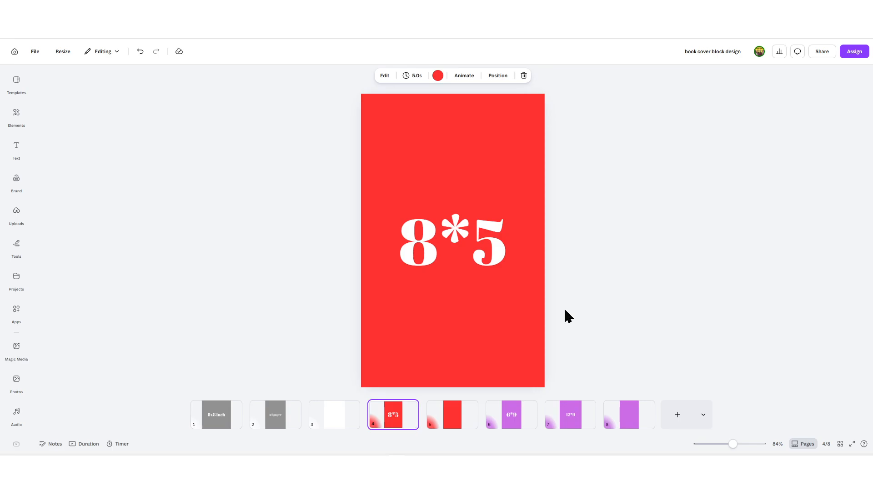
pyautogui.click(562, 426)
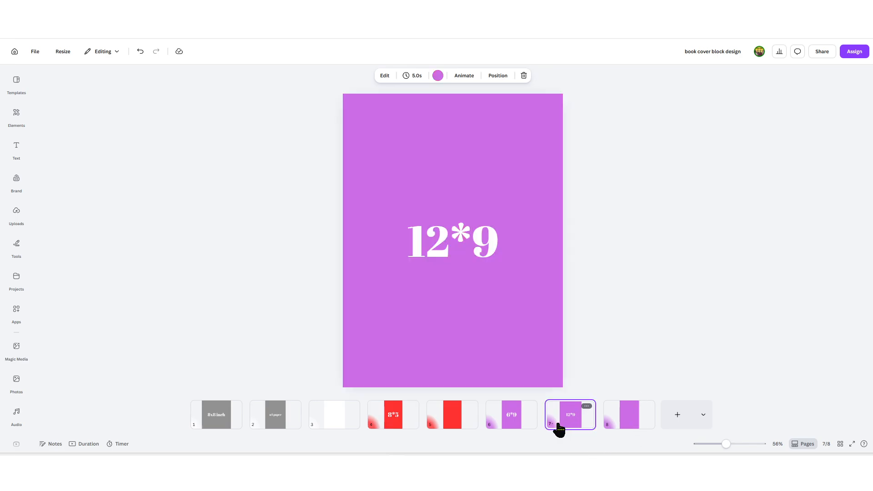
pyautogui.click(512, 426)
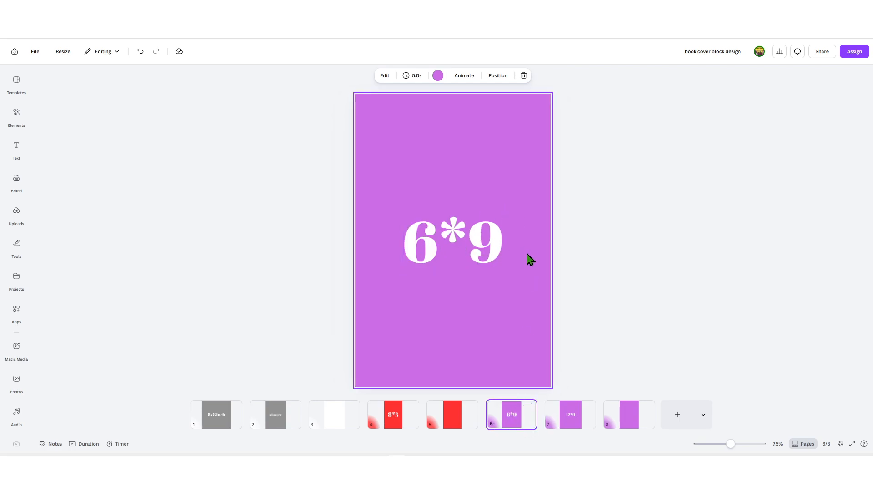
# Step: Download page 6, the 6*9 cover, as a PNG
pyautogui.rightClick(514, 423)
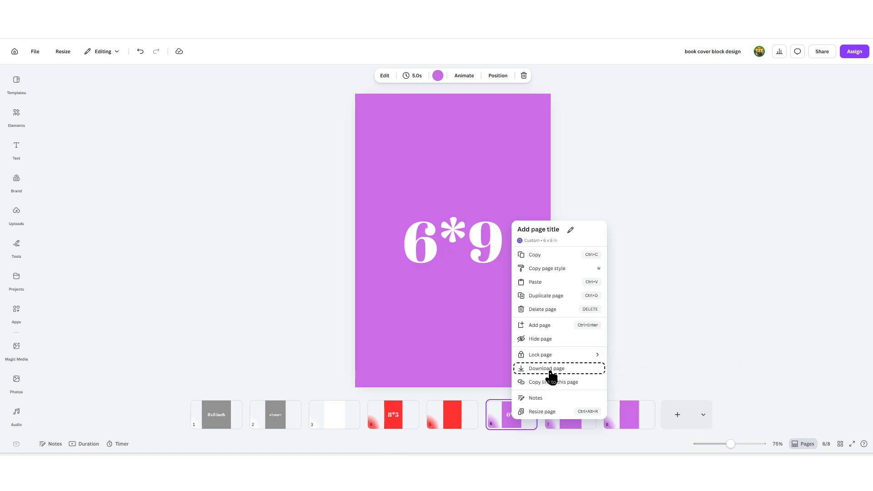
pyautogui.click(547, 369)
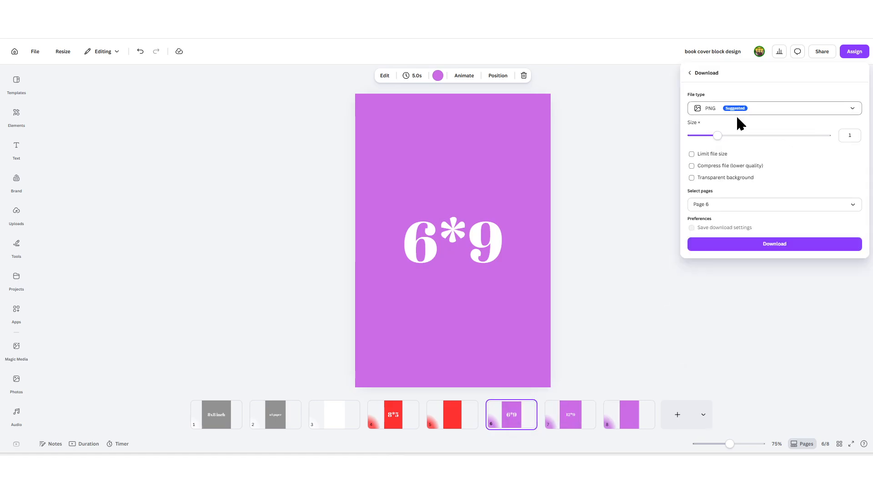
pyautogui.click(738, 251)
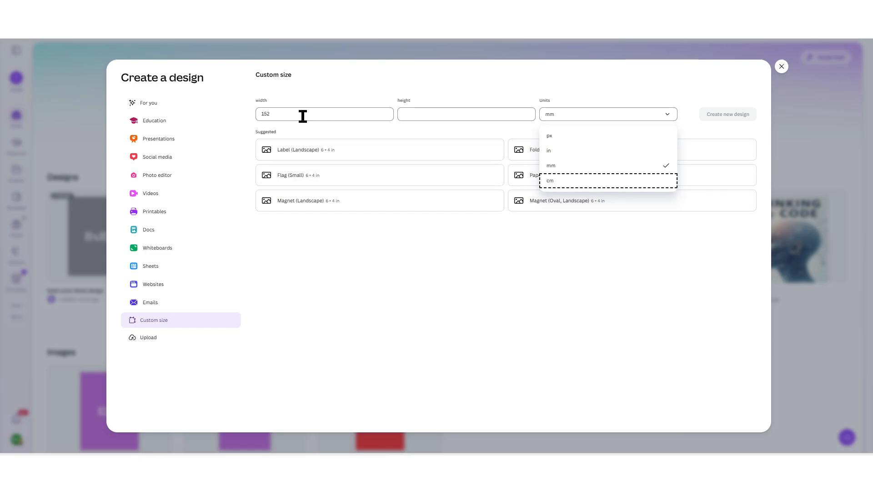
# Step: Check the spine calculator, then convert 13 inches to millimetres in Google's converter
pyautogui.moveTo(378, 451)
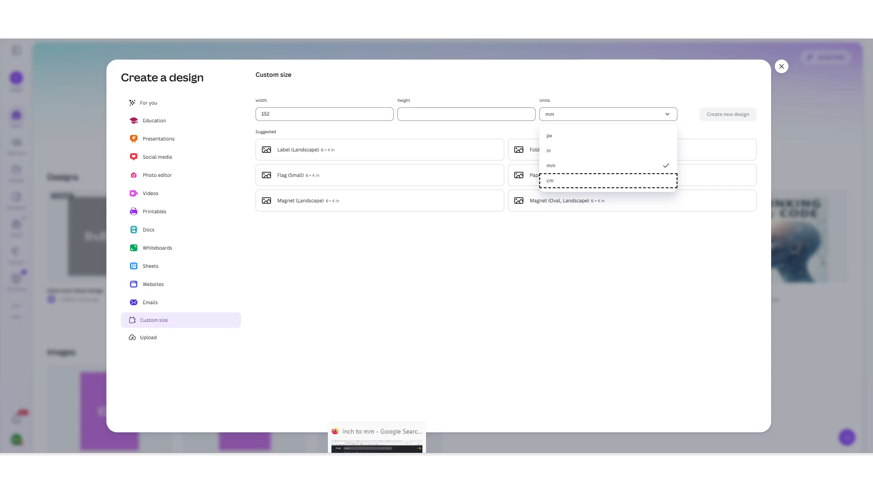
pyautogui.click(397, 441)
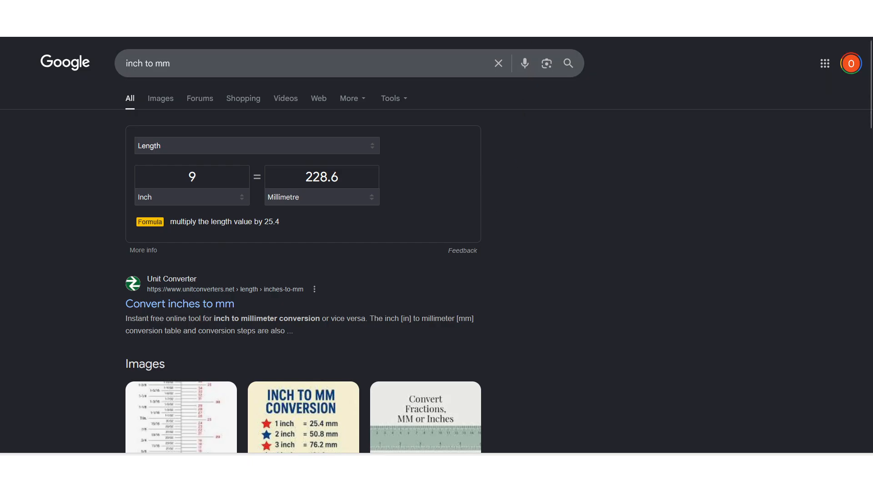
pyautogui.click(346, 18)
pyautogui.doubleClick(175, 171)
pyautogui.write('13')
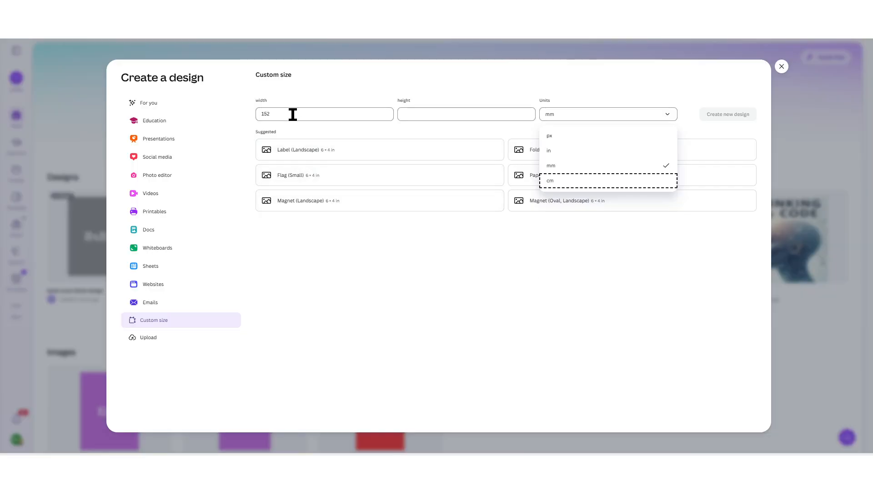
# Step: Set the width to 330 mm and convert 19 inches for the height
pyautogui.doubleClick(293, 114)
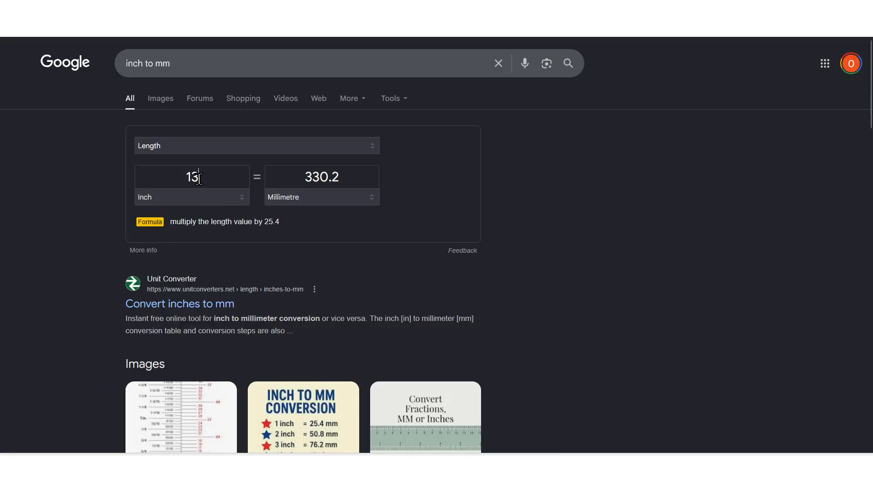
pyautogui.hotkey('ctrl', 'a')
pyautogui.write('19')
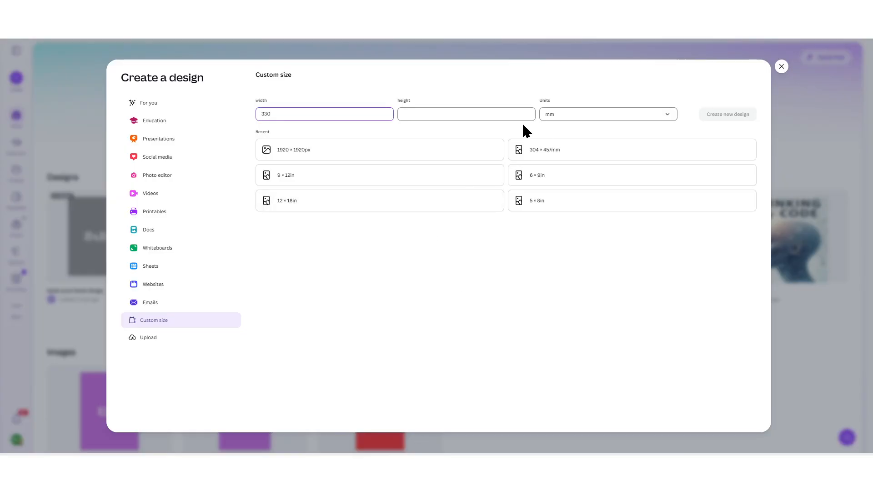
pyautogui.click(500, 117)
# Step: Enter height 482 and create the new 330 × 482 mm design
pyautogui.write('482')
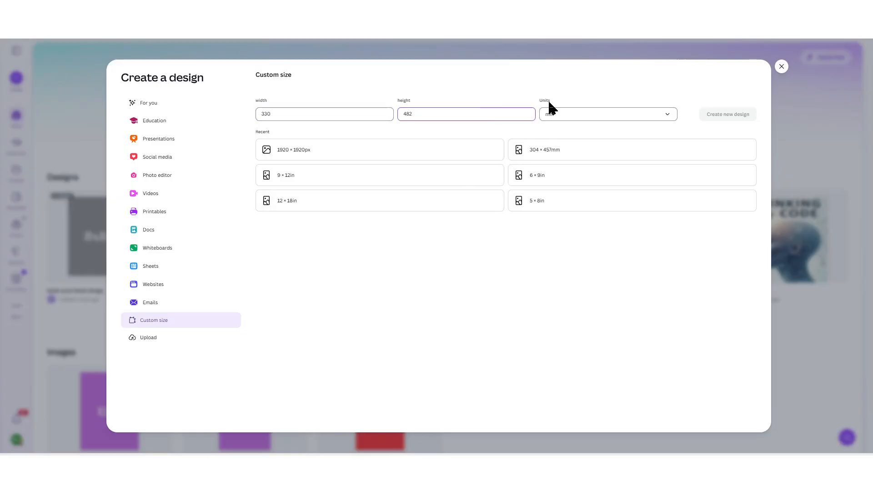
pyautogui.click(714, 114)
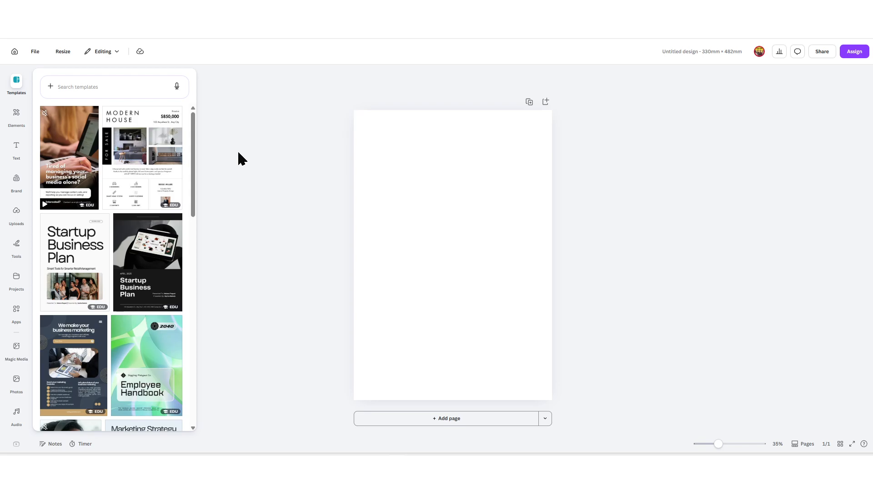
pyautogui.click(34, 52)
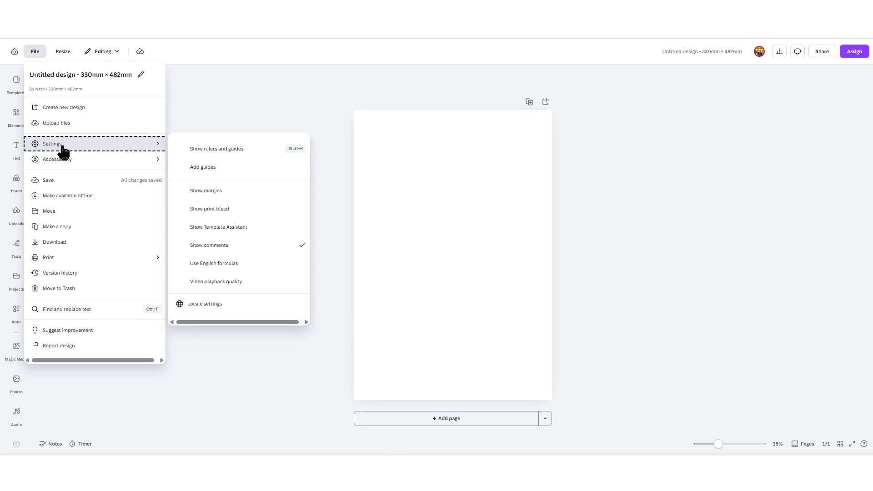
# Step: Add locked custom guides: 2 columns with a 5.5 mm gap and 2 rows
pyautogui.moveTo(68, 146)
pyautogui.click(214, 168)
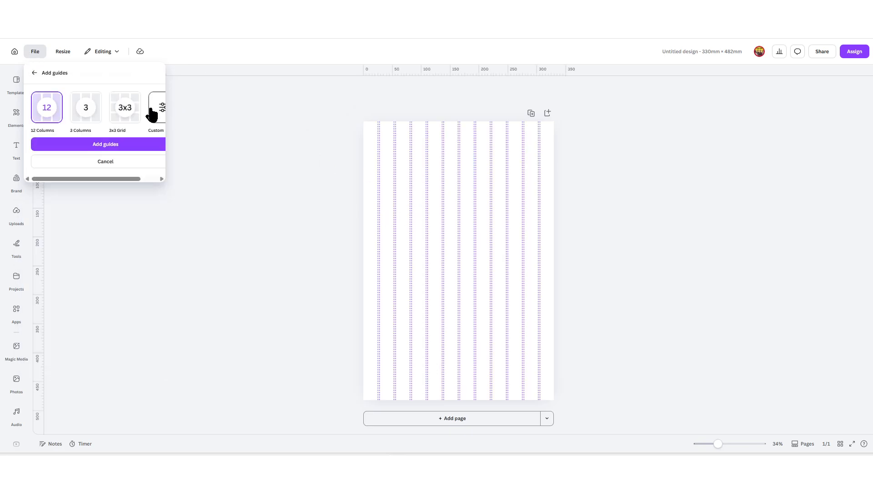
pyautogui.click(155, 112)
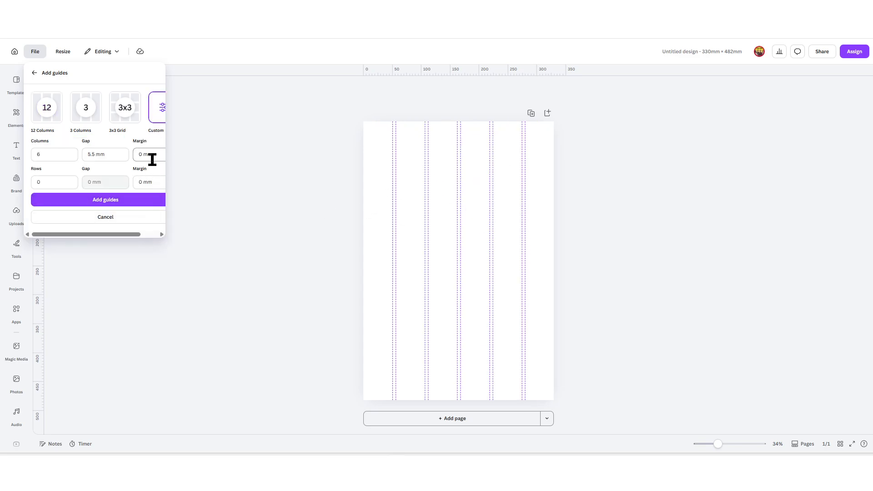
pyautogui.doubleClick(38, 154)
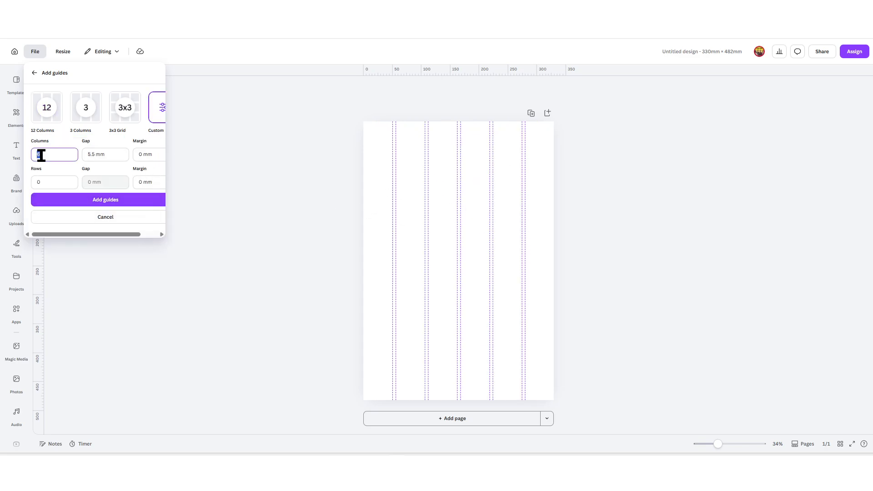
pyautogui.write('2')
pyautogui.doubleClick(90, 154)
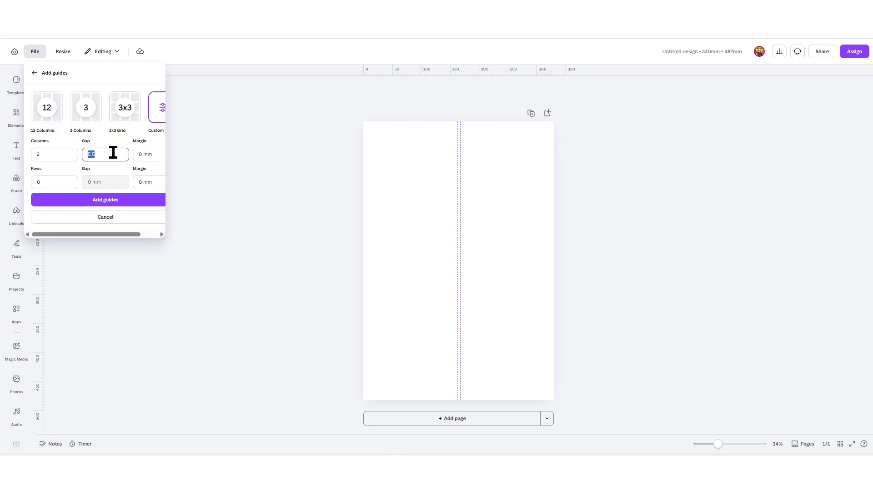
pyautogui.click(150, 154)
pyautogui.doubleClick(49, 182)
pyautogui.write('2')
pyautogui.click(156, 182)
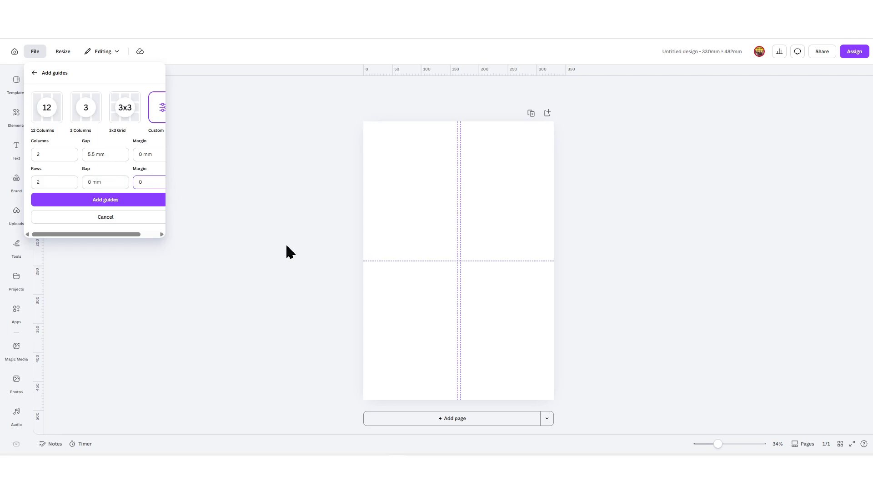
pyautogui.press('Return')
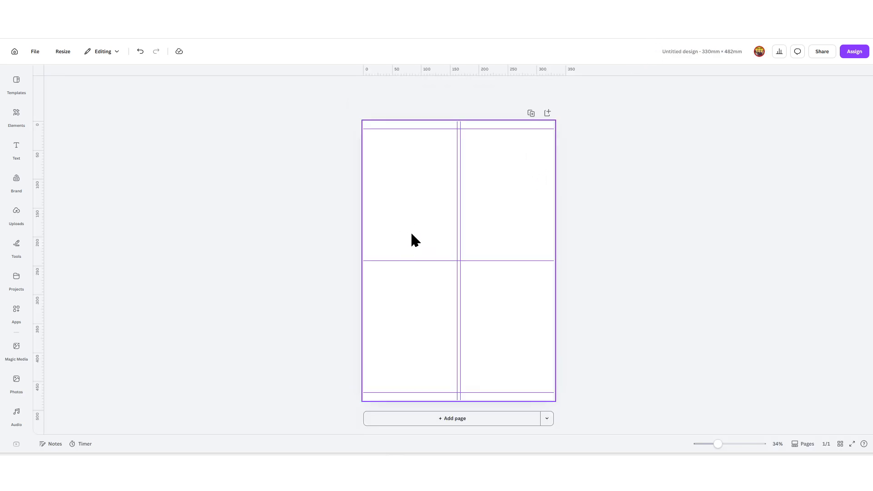
# Step: Paste the purple 6*9 cover and fit it into the top-right quadrant
pyautogui.hotkey('ctrl', 'v')
pyautogui.moveTo(454, 222); pyautogui.dragTo(509, 195)
pyautogui.moveTo(577, 301); pyautogui.dragTo(533, 272)
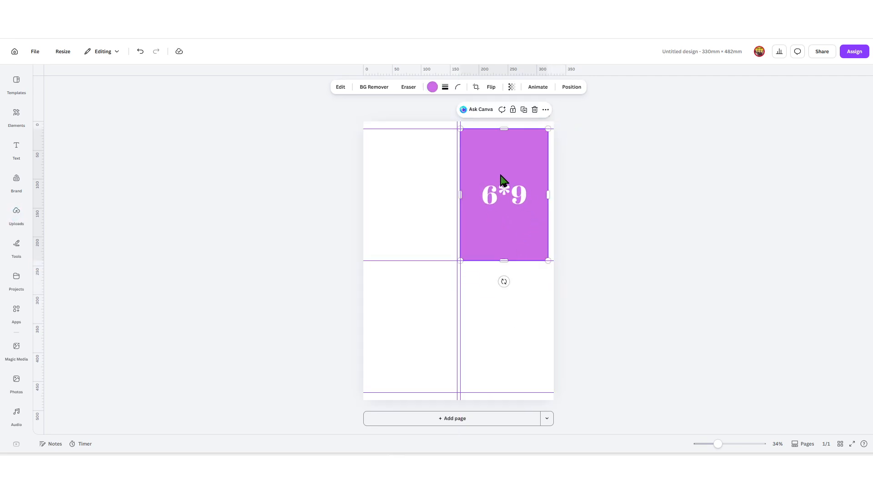
pyautogui.scroll(10, 505, 178)
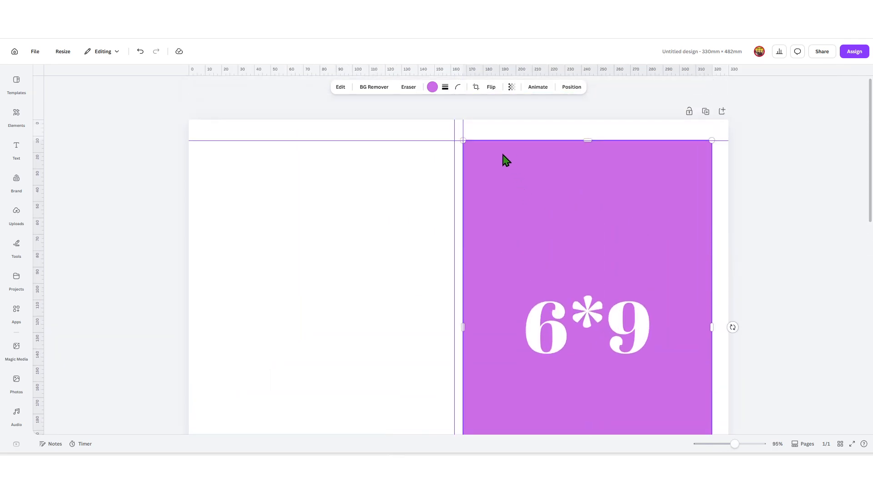
pyautogui.scroll(-5, 506, 182)
pyautogui.scroll(5, 509, 203)
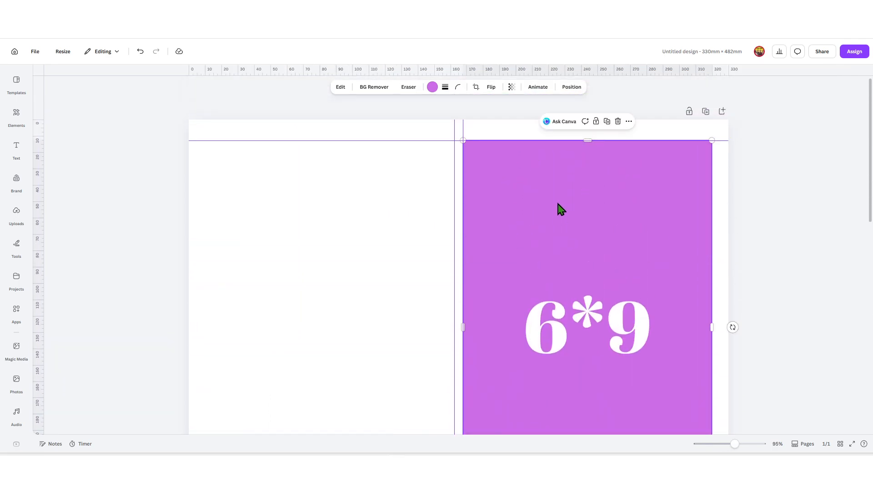
pyautogui.scroll(-5, 548, 275)
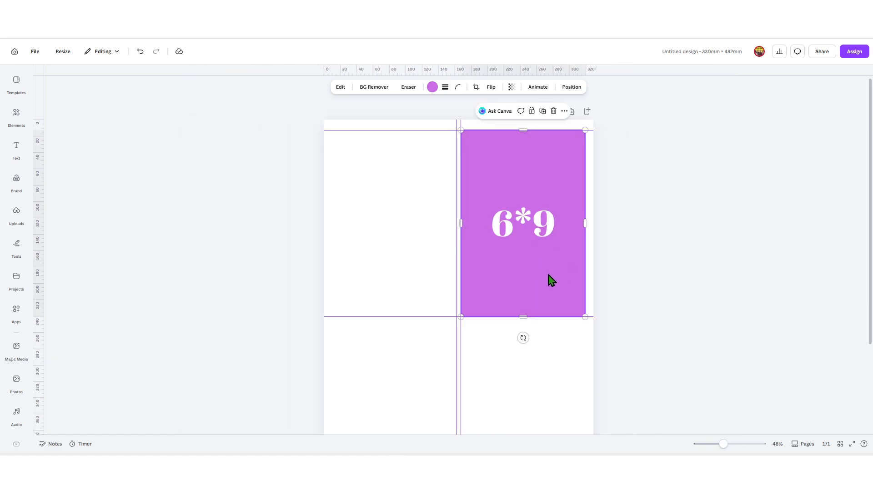
# Step: Screenshot the guide settings and apply the 2×2 guides with a 12.7 mm margin
pyautogui.click(30, 52)
pyautogui.moveTo(148, 145)
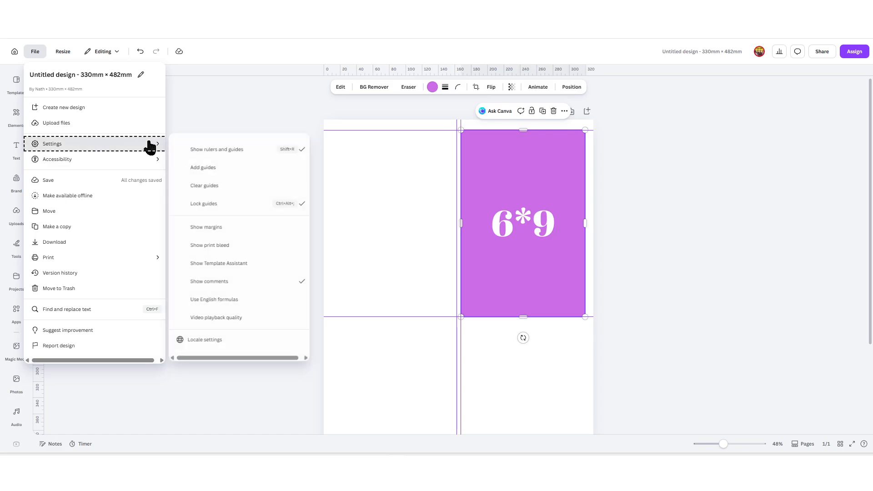
pyautogui.click(230, 170)
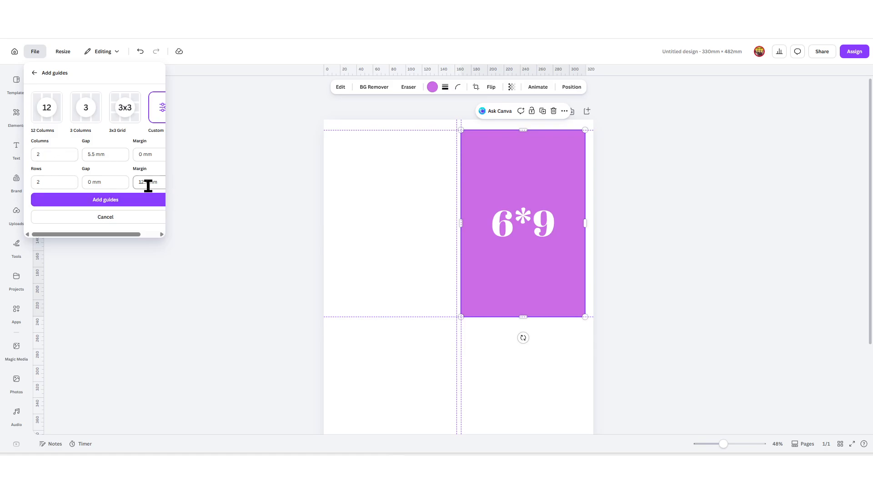
pyautogui.moveTo(115, 234); pyautogui.dragTo(116, 234)
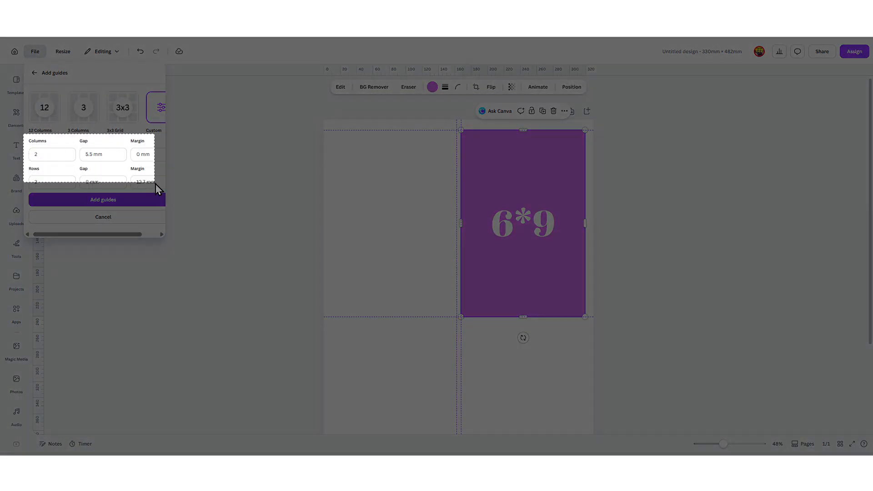
pyautogui.moveTo(23, 134); pyautogui.dragTo(172, 198)
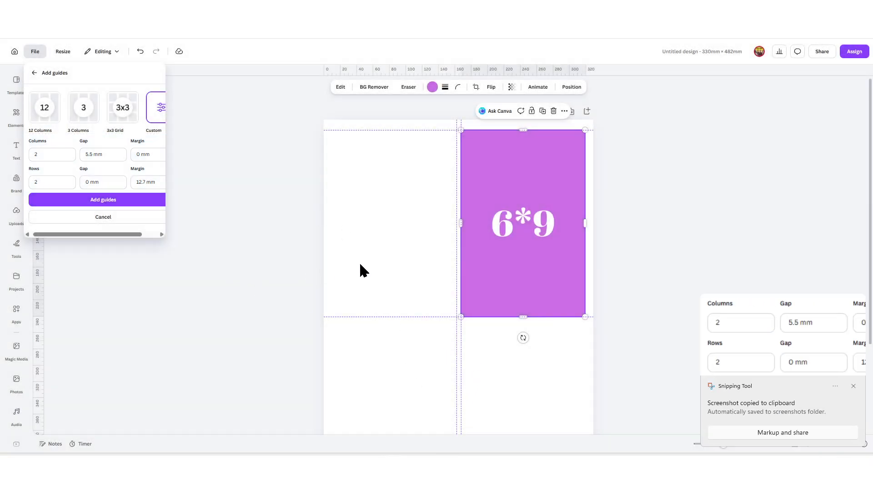
pyautogui.click(105, 199)
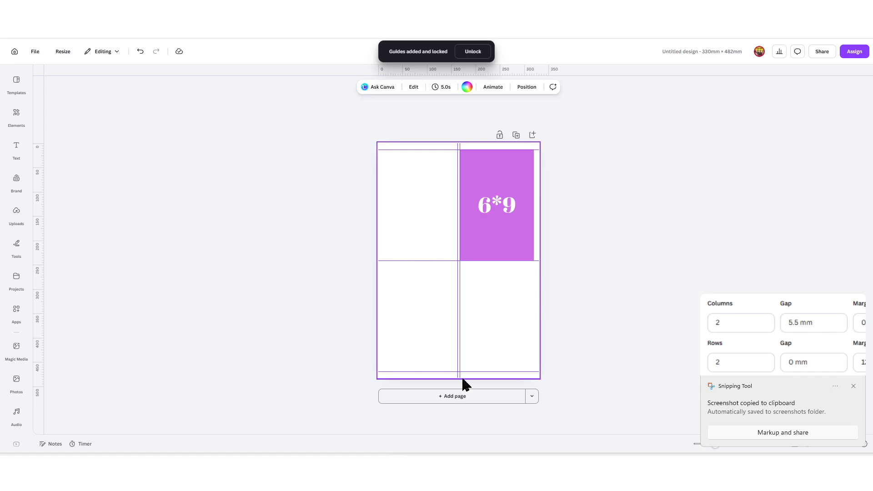
# Step: Add a blank second page and paste the guide-settings screenshot, enlarged
pyautogui.click(476, 398)
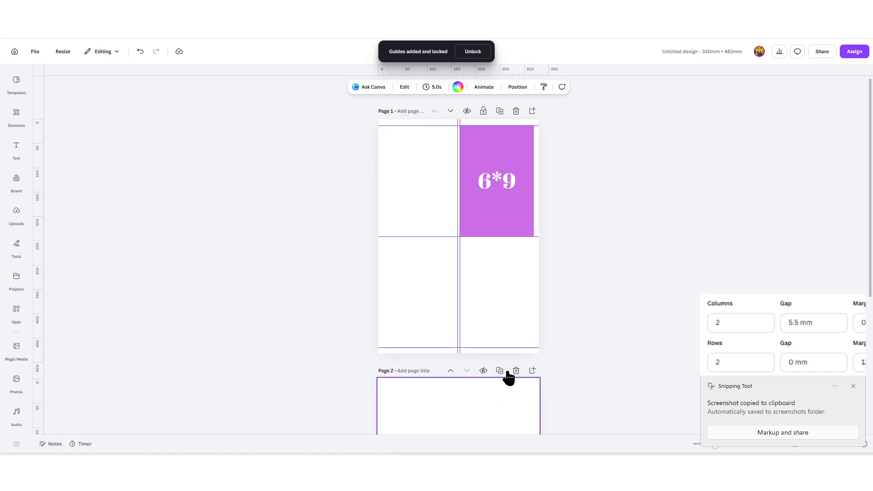
pyautogui.hotkey('ctrl', 'v')
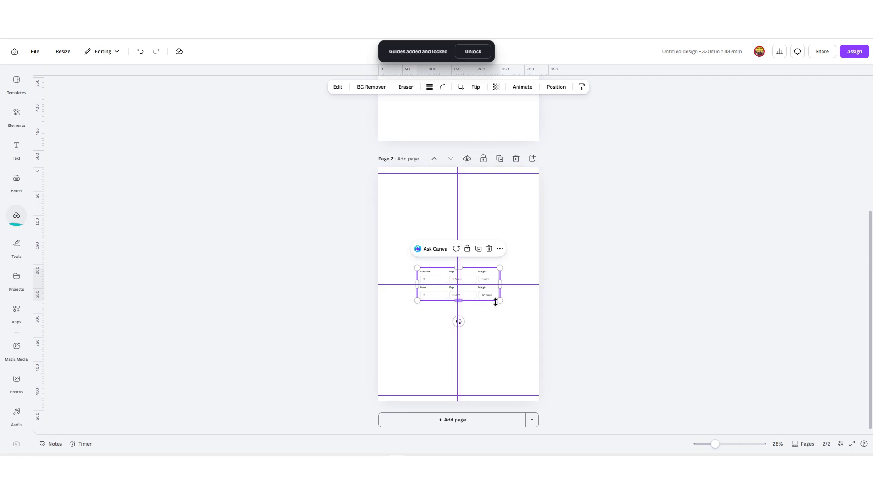
pyautogui.moveTo(499, 301); pyautogui.dragTo(523, 311)
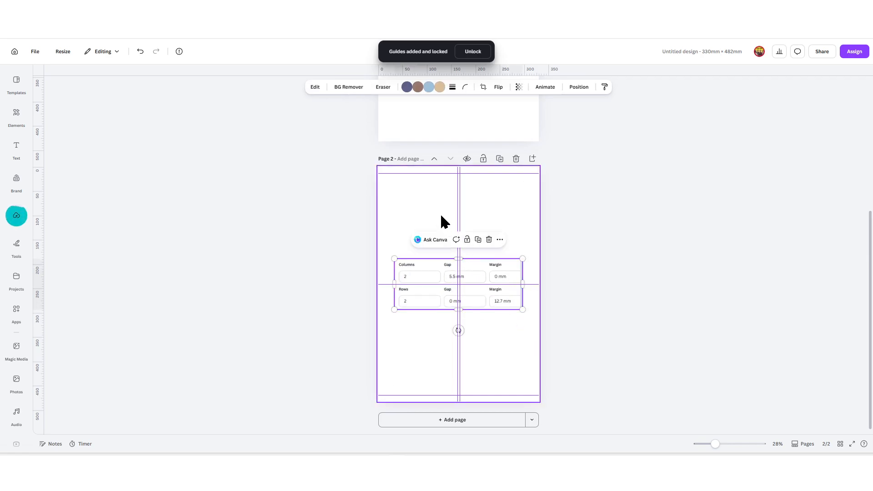
# Step: Add a heading reading 'spine thickness put here' and move it above the screenshot
pyautogui.click(16, 148)
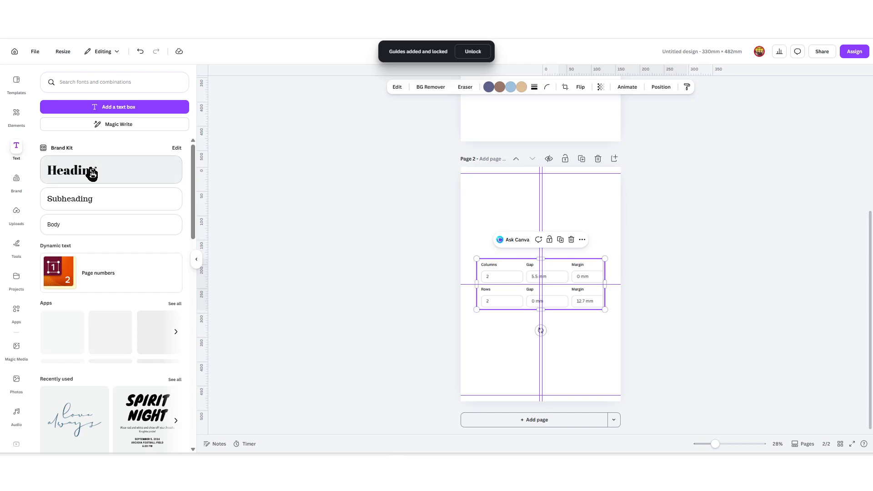
pyautogui.click(87, 171)
pyautogui.click(550, 317)
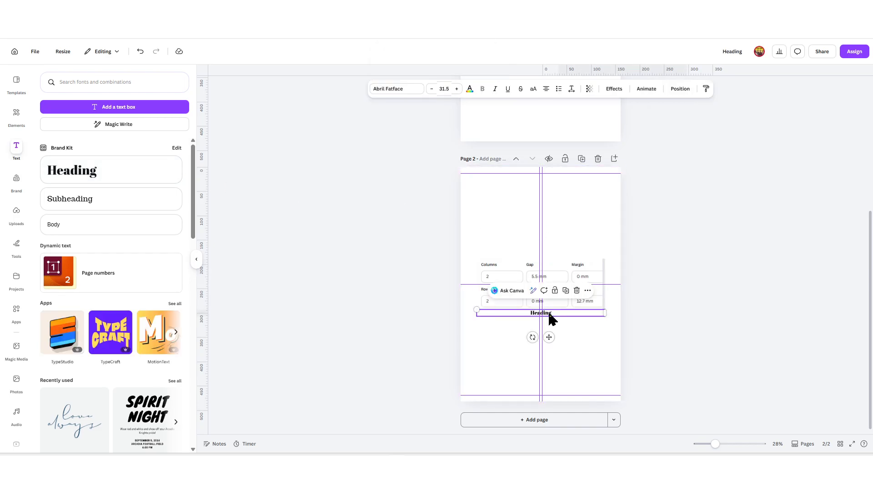
pyautogui.doubleClick(550, 313)
pyautogui.write('marg')
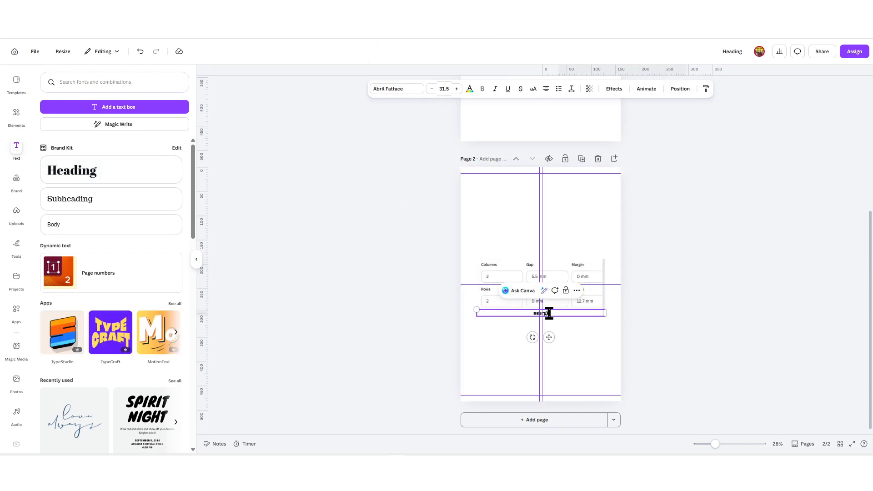
pyautogui.write('in put here')
pyautogui.hotkey('ctrl', 'a')
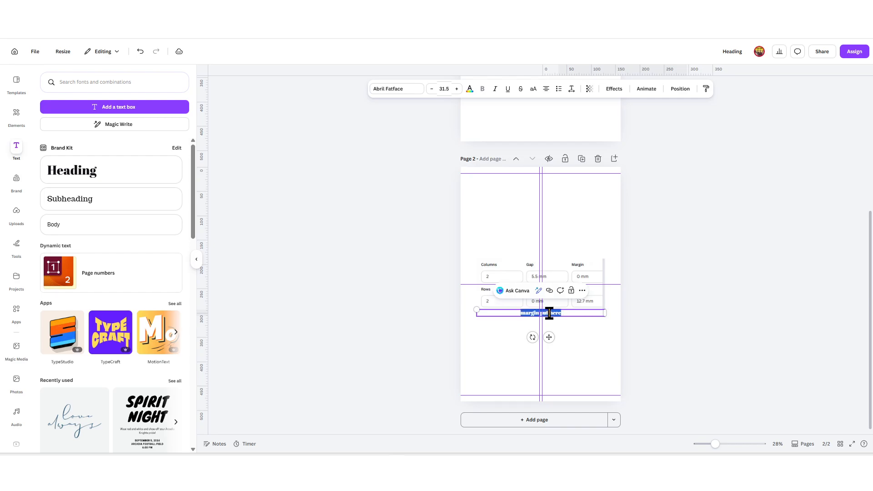
pyautogui.write('spine thickne')
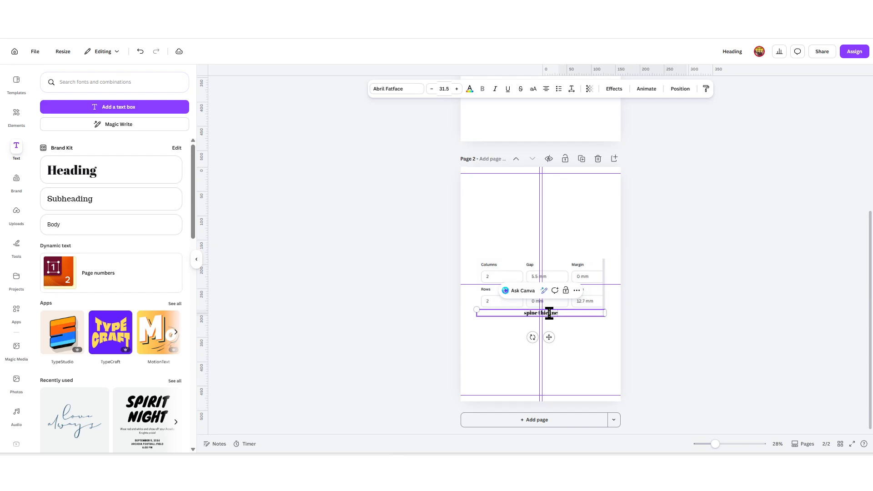
pyautogui.write('ss put here')
pyautogui.click(669, 352)
pyautogui.moveTo(549, 313); pyautogui.dragTo(545, 248)
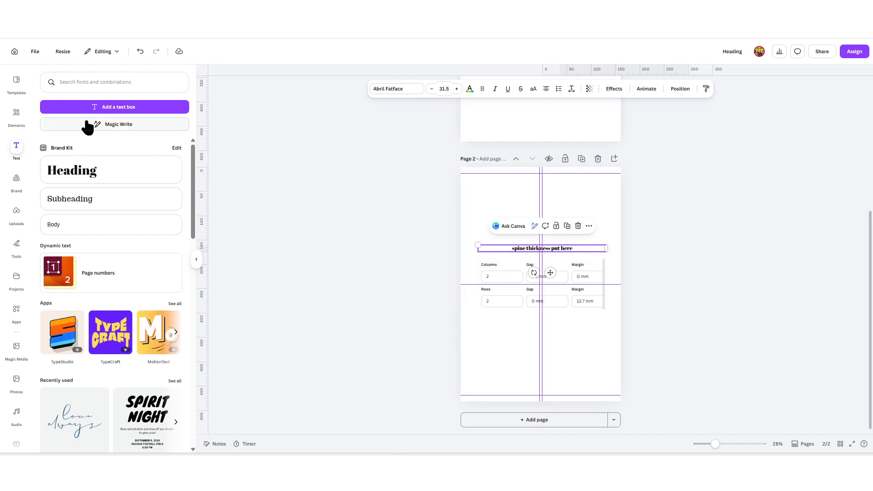
# Step: Add a small grey down arrow from an 'arrow' search, placed under the Gap label
pyautogui.click(14, 116)
pyautogui.write('arrow')
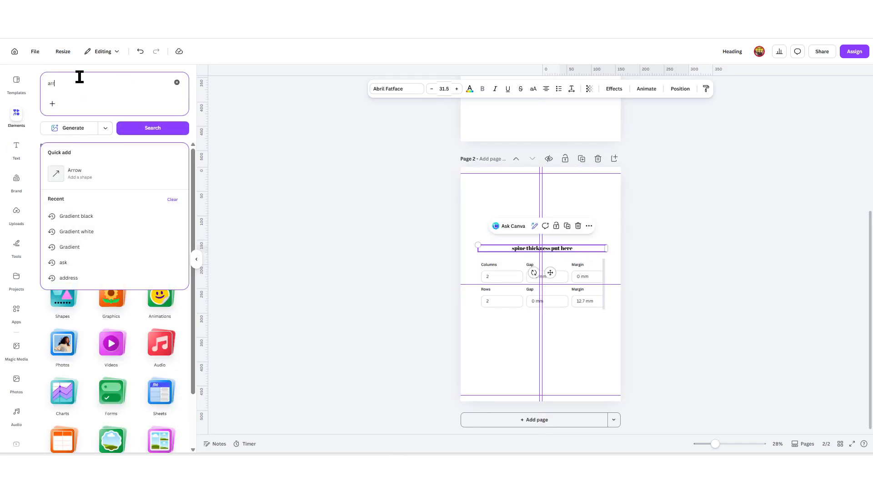
pyautogui.press('Return')
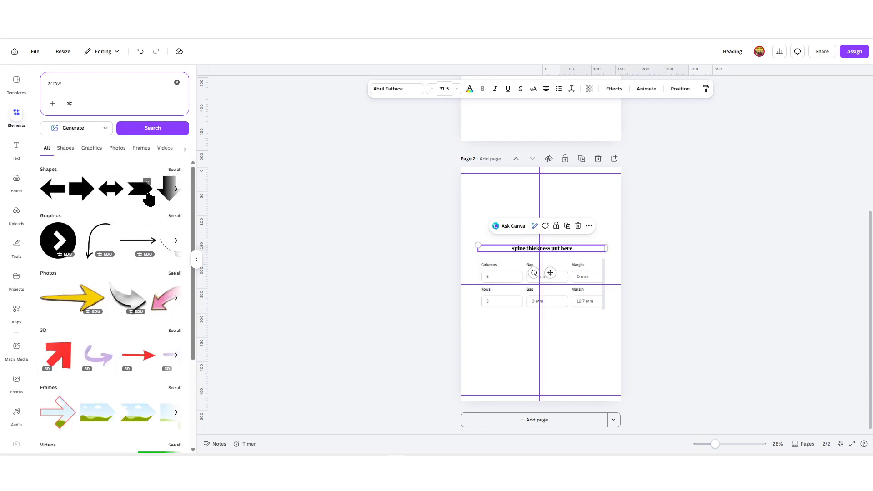
pyautogui.click(164, 194)
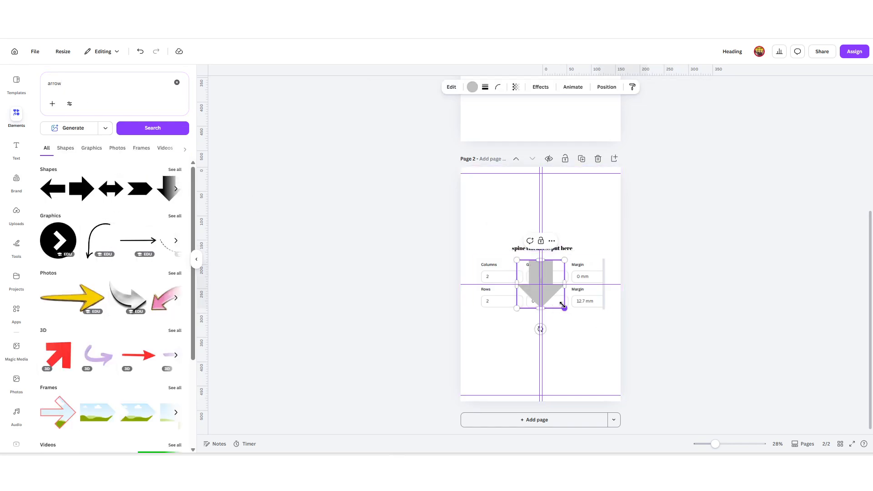
pyautogui.moveTo(562, 305); pyautogui.dragTo(532, 275)
pyautogui.click(590, 241)
pyautogui.scroll(3, 590, 250)
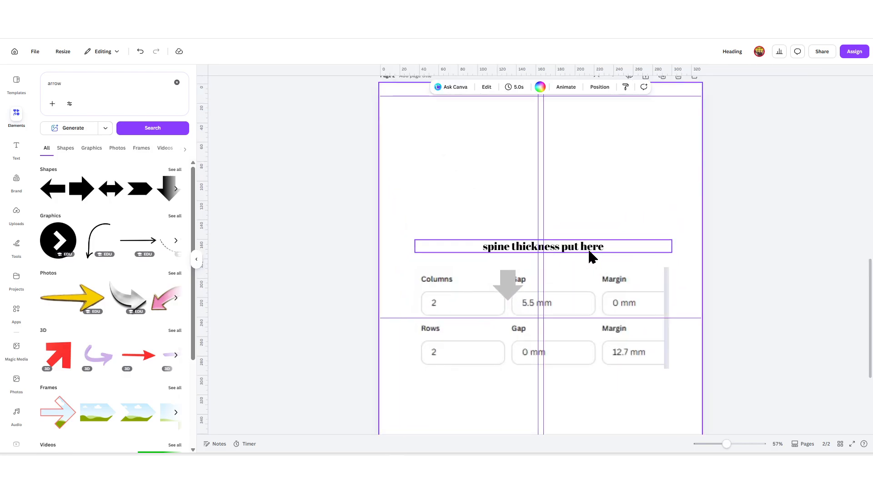
pyautogui.scroll(3, 591, 256)
pyautogui.moveTo(489, 305); pyautogui.dragTo(555, 286)
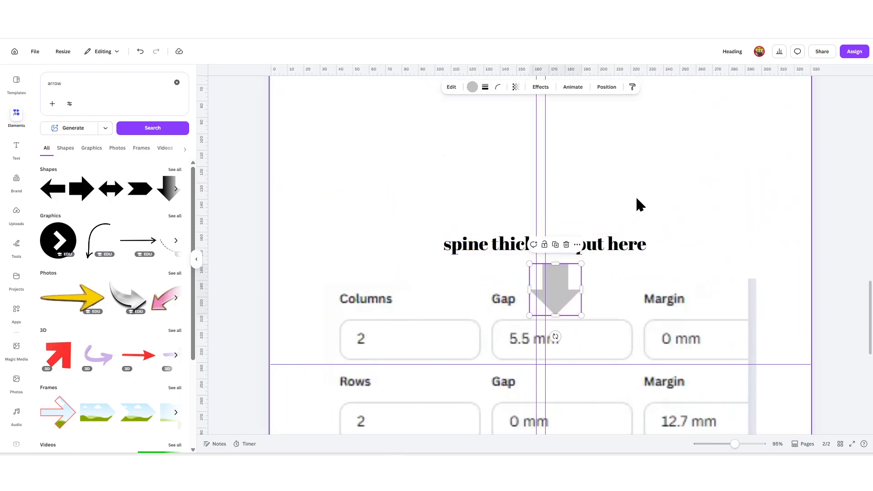
pyautogui.scroll(-5, 639, 204)
# Step: Move the annotated spine page ahead of page 1
pyautogui.moveTo(640, 181); pyautogui.dragTo(502, 332)
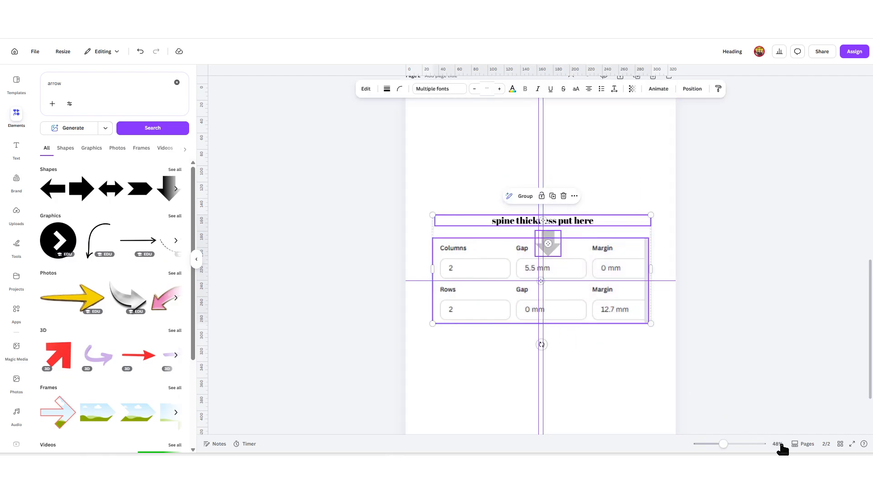
pyautogui.click(804, 445)
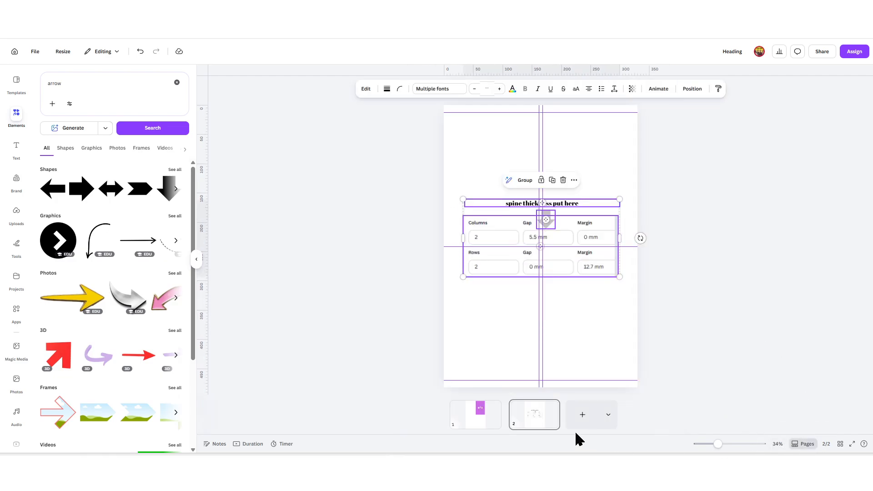
pyautogui.moveTo(535, 415); pyautogui.dragTo(459, 414)
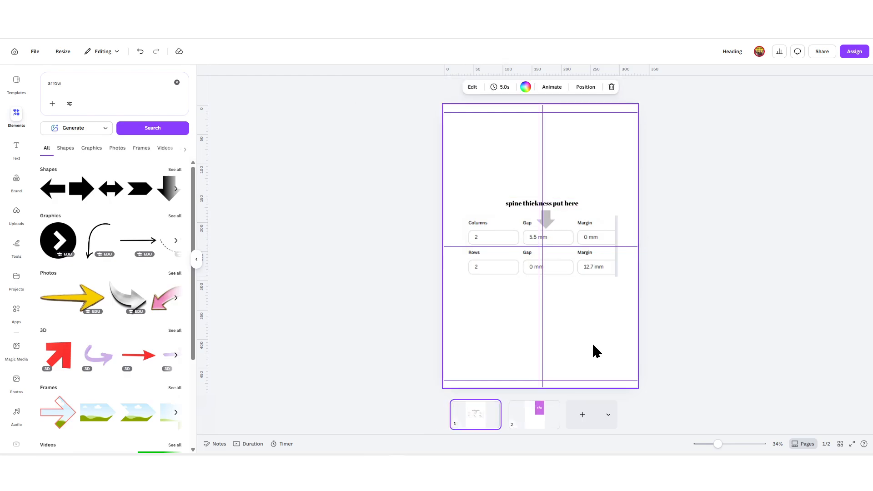
# Step: Make the page background orange
pyautogui.click(539, 87)
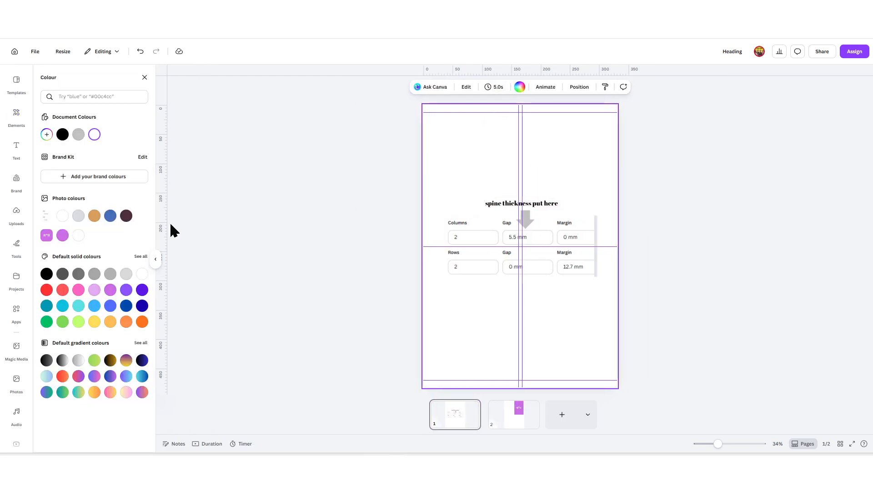
pyautogui.click(142, 322)
pyautogui.click(632, 282)
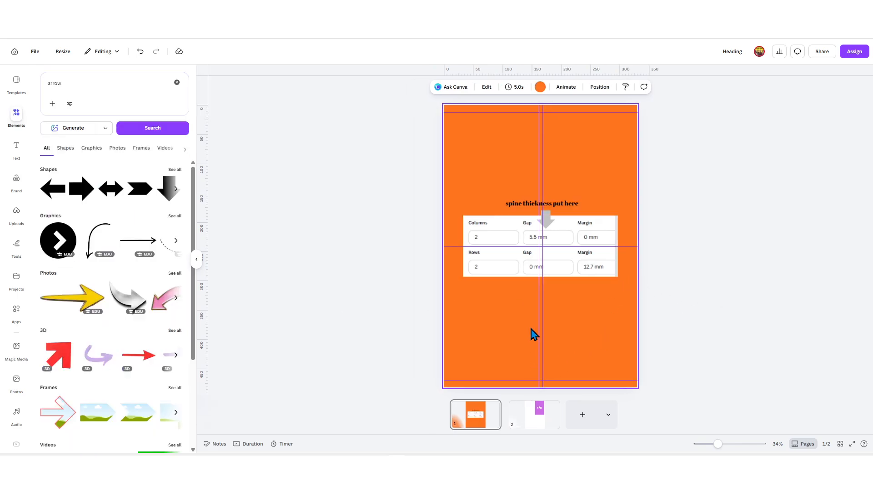
# Step: Copy the note to the page top and retype it as the '6 / 9 book cover layout' heading
pyautogui.moveTo(563, 206); pyautogui.dragTo(560, 161)
pyautogui.click(560, 157)
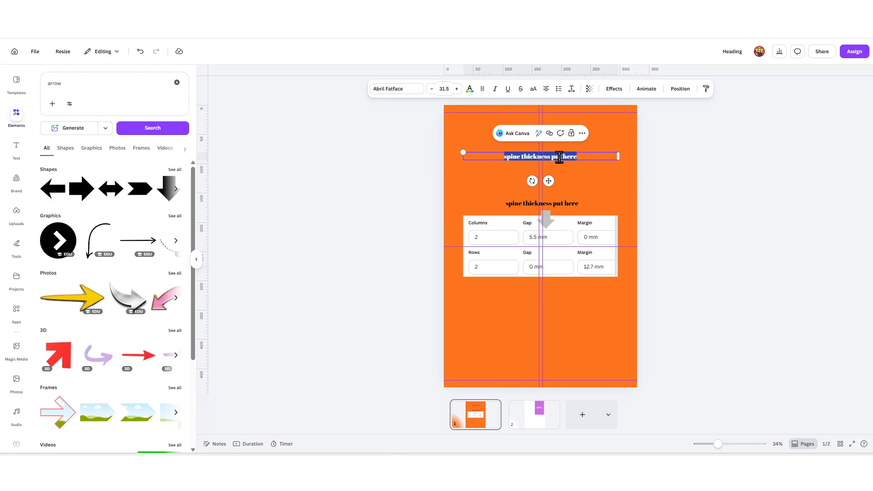
pyautogui.write('6 / 9 book cover layout')
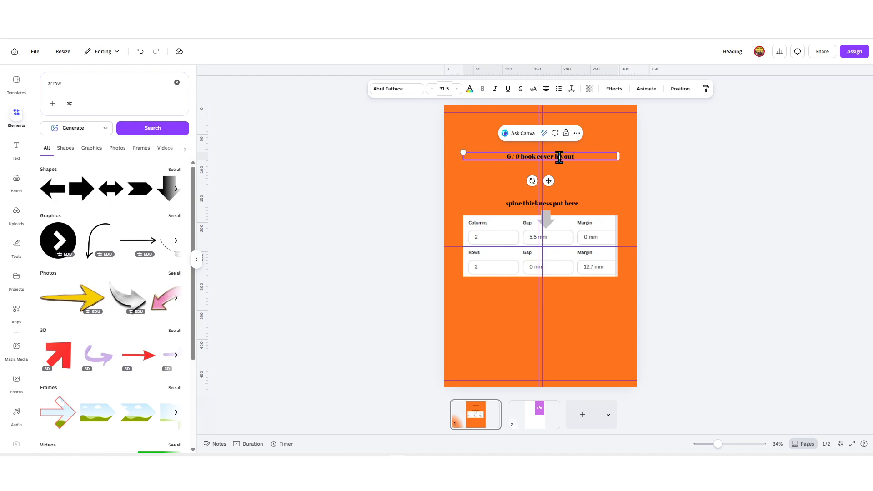
pyautogui.click(699, 174)
pyautogui.click(559, 157)
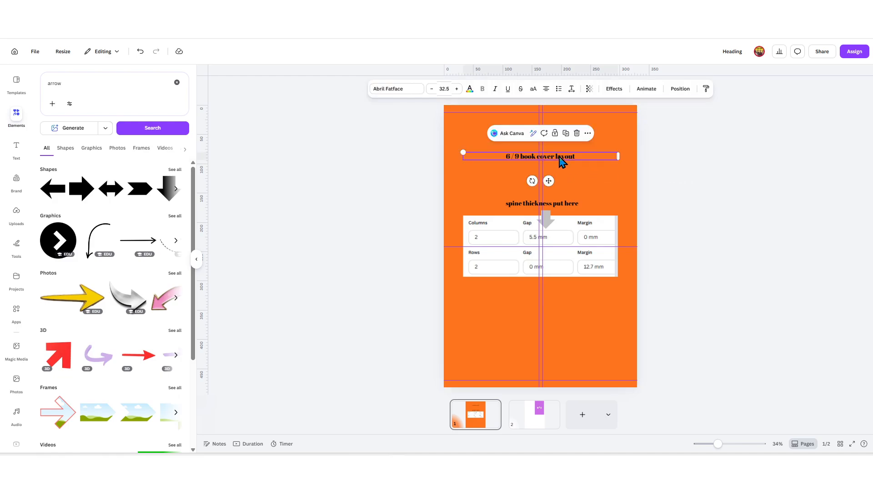
# Step: Enlarge the heading font to 69.5 and make its text white
pyautogui.hotkey('ctrl', 'shift', '.')
pyautogui.hotkey('ctrl', 'shift', '.')
pyautogui.hotkey('ctrl', 'shift', '.')
pyautogui.hotkey('ctrl', 'shift', '.')
pyautogui.hotkey('ctrl', 'shift', '.')
pyautogui.hotkey('ctrl', 'shift', '.')
pyautogui.hotkey('ctrl', 'shift', '.')
pyautogui.hotkey('ctrl', 'shift', '.')
pyautogui.hotkey('ctrl', 'shift', '.')
pyautogui.hotkey('ctrl', 'shift', '.')
pyautogui.hotkey('ctrl', 'shift', '.')
pyautogui.hotkey('ctrl', 'shift', '.')
pyautogui.hotkey('ctrl', 'shift', '.')
pyautogui.hotkey('ctrl', 'shift', '.')
pyautogui.hotkey('ctrl', 'shift', '.')
pyautogui.hotkey('ctrl', 'shift', '.')
pyautogui.hotkey('ctrl', 'shift', '.')
pyautogui.hotkey('ctrl', 'shift', '.')
pyautogui.hotkey('ctrl', 'shift', '.')
pyautogui.hotkey('ctrl', 'shift', '.')
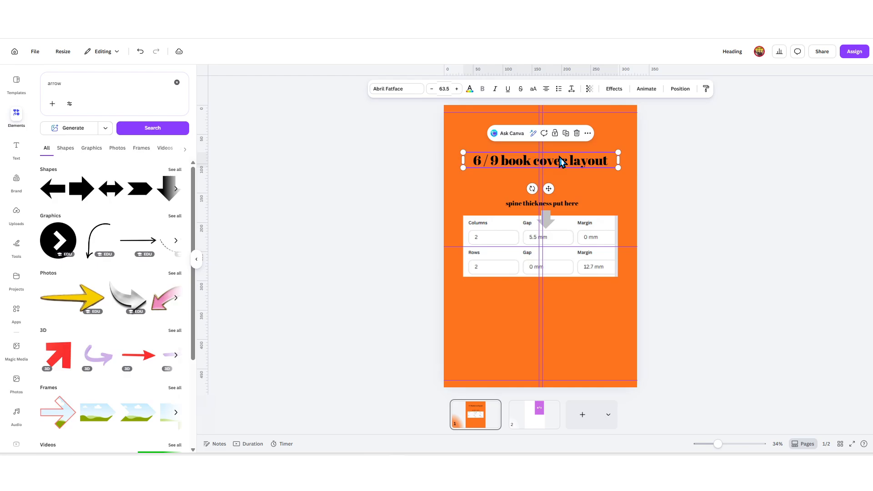
pyautogui.hotkey('ctrl', 'shift', '.')
pyautogui.hotkey('ctrl', 'shift', '.')
pyautogui.hotkey('ctrl', 'shift', '.')
pyautogui.hotkey('ctrl', 'shift', '.')
pyautogui.hotkey('ctrl', 'shift', '.')
pyautogui.hotkey('ctrl', 'shift', '.')
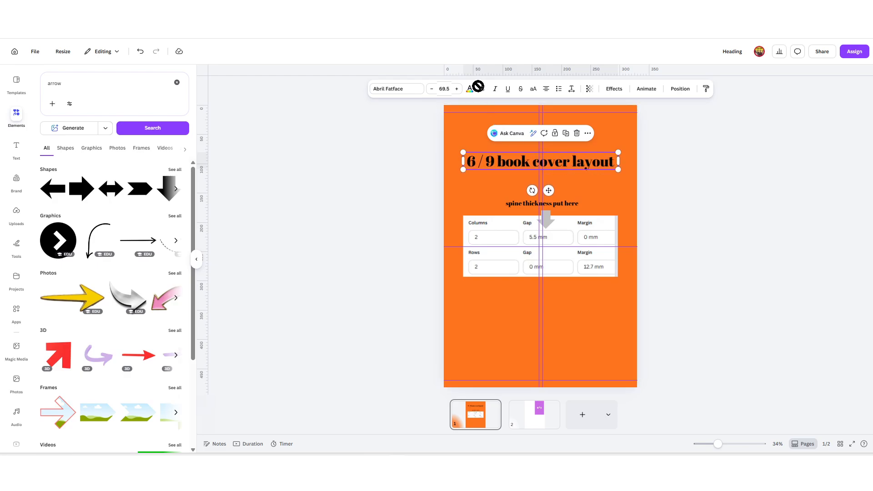
pyautogui.click(470, 89)
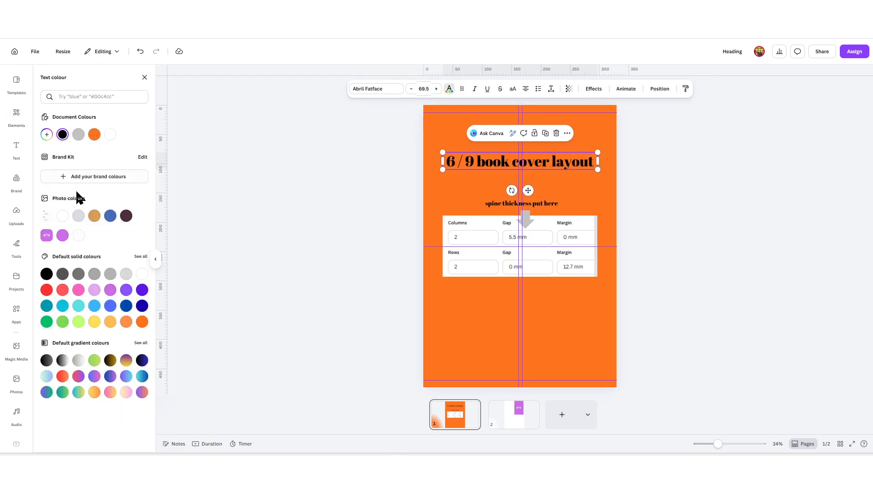
pyautogui.click(62, 216)
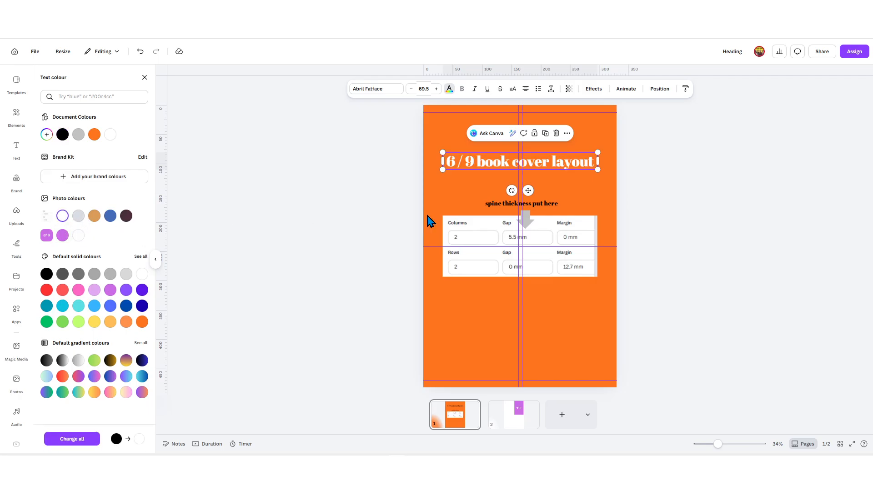
# Step: After trying two gradients, set the page background to solid purple
pyautogui.click(655, 214)
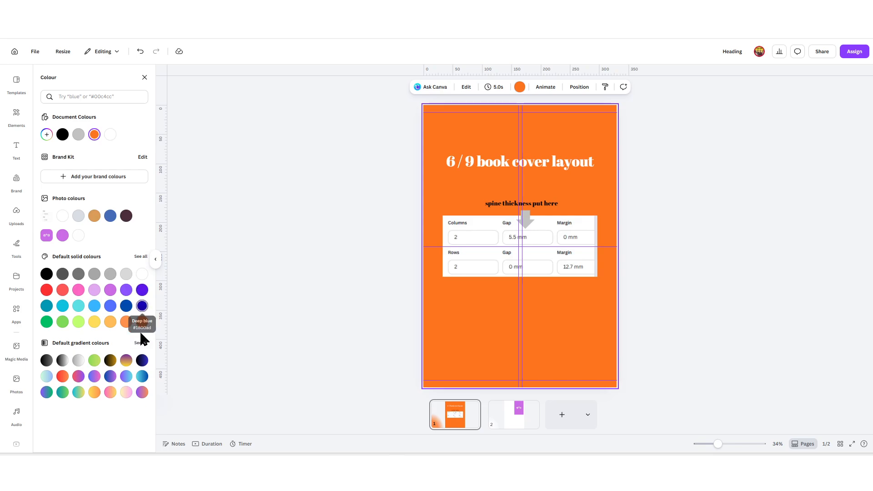
pyautogui.click(126, 360)
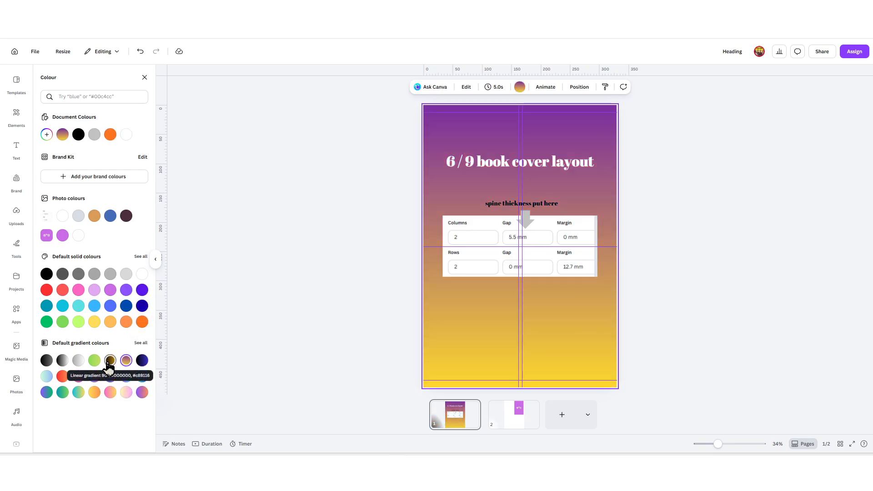
pyautogui.click(109, 362)
pyautogui.click(142, 290)
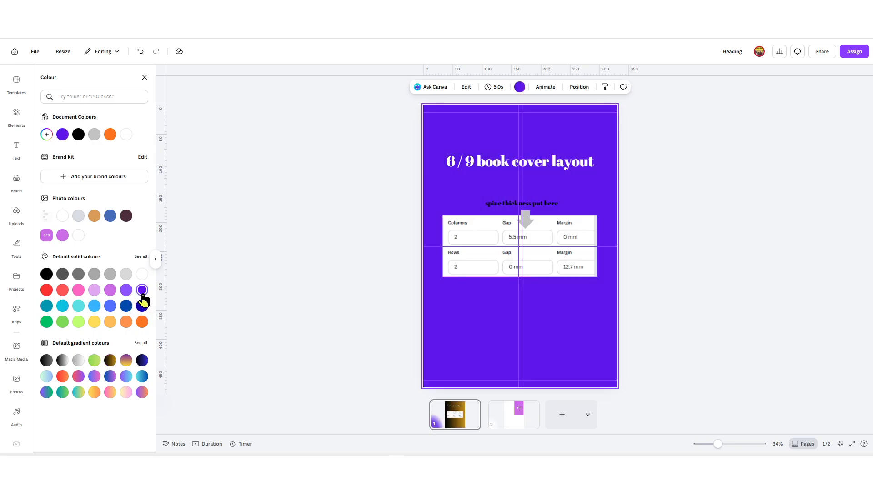
pyautogui.click(686, 220)
# Step: Make the spine thickness note white and go to the Canva home page
pyautogui.click(549, 203)
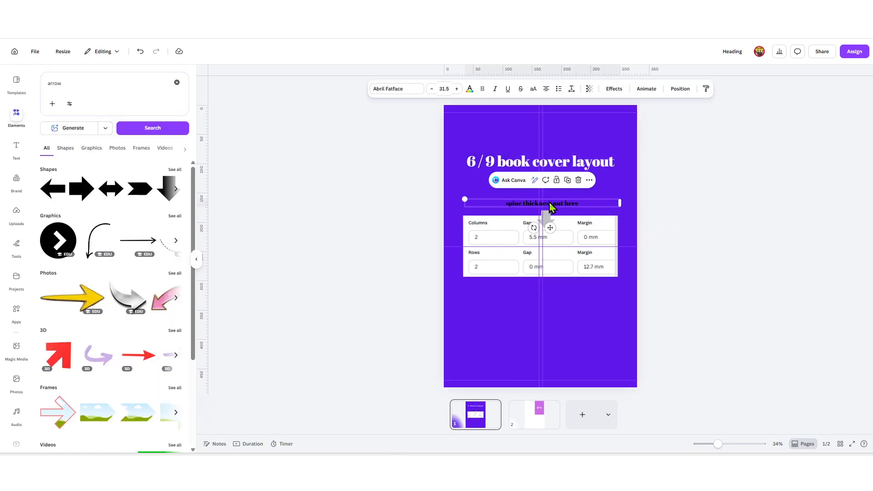
pyautogui.click(450, 89)
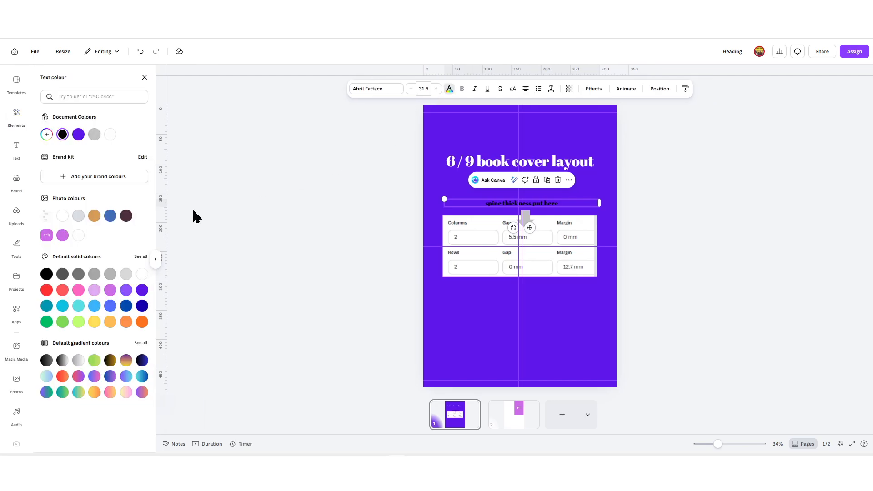
pyautogui.click(59, 223)
pyautogui.press('Escape')
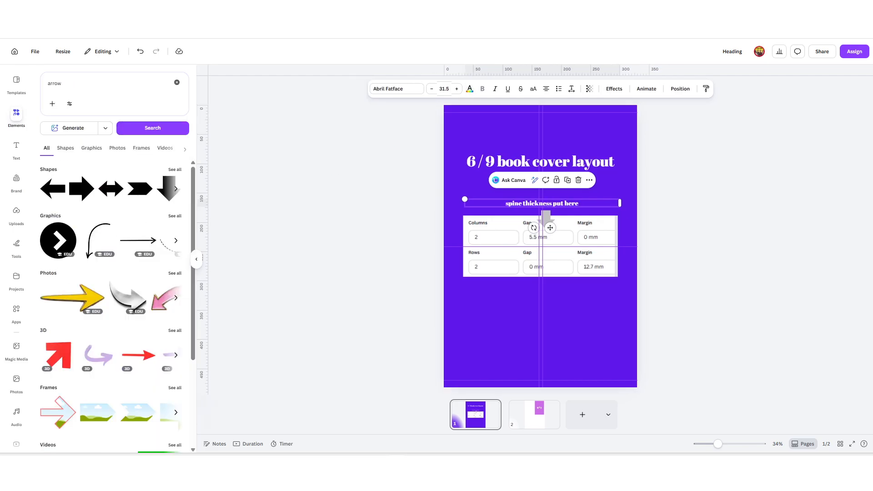
pyautogui.hotkey('ctrl', 'Tab')
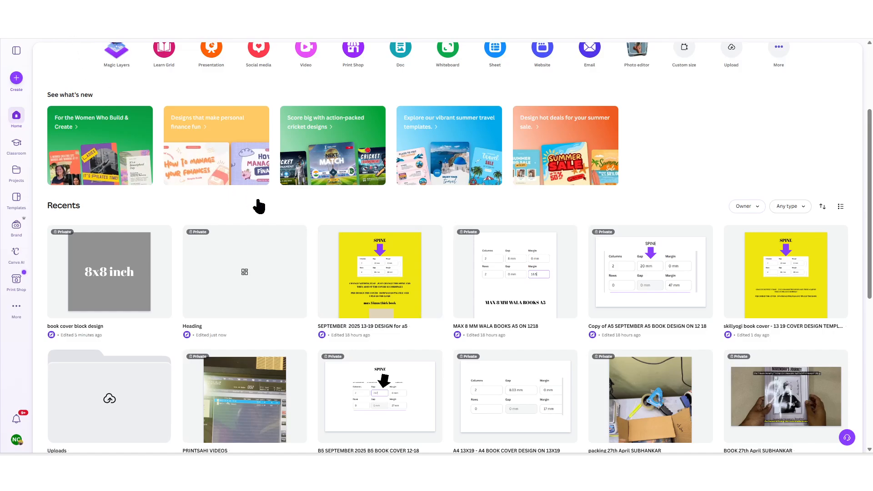
# Step: Reload the home page, glance at the A5 cover design, and return to the 6 / 9 layout
pyautogui.press('F5')
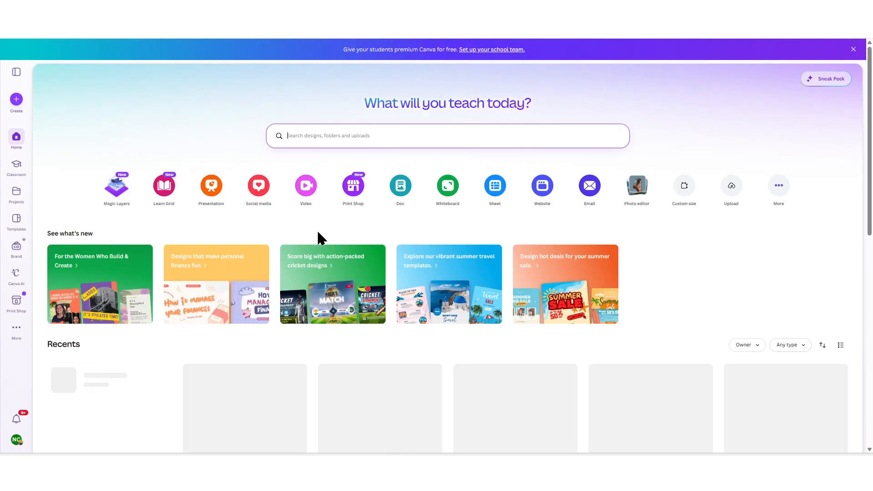
pyautogui.scroll(-4, 318, 232)
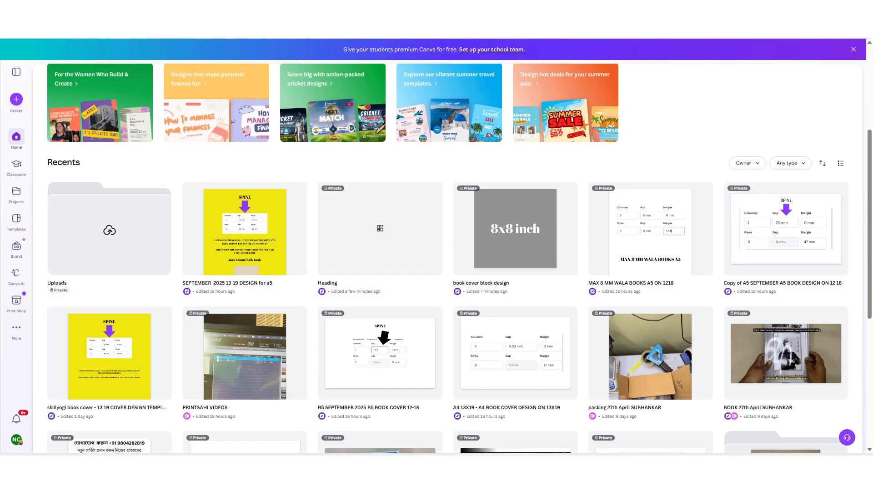
pyautogui.hotkey('ctrl', 'Tab')
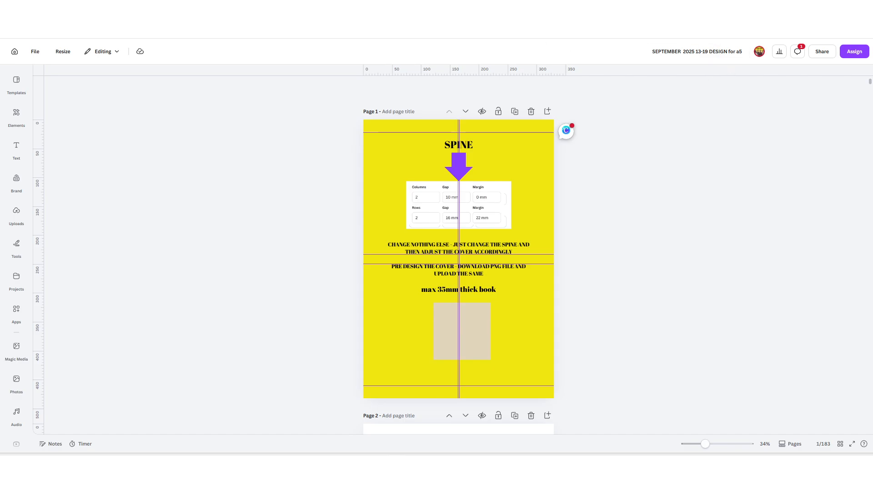
pyautogui.hotkey('ctrl', 'Tab')
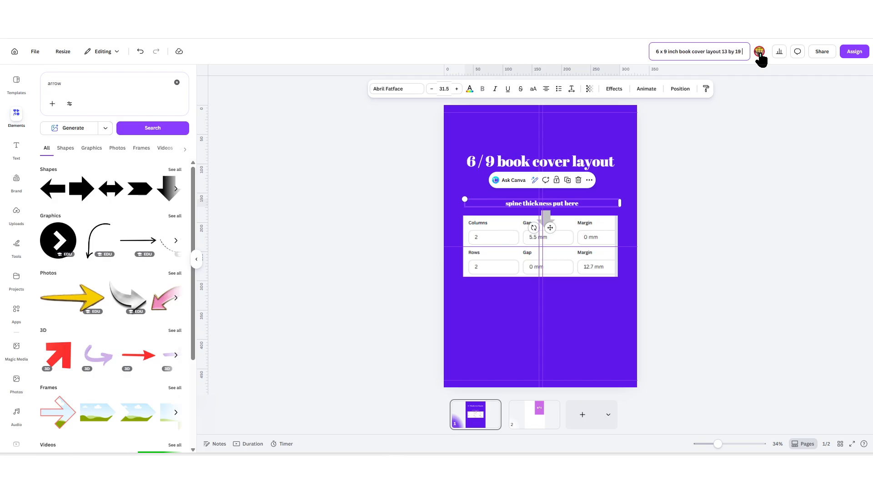
pyautogui.write('hes')
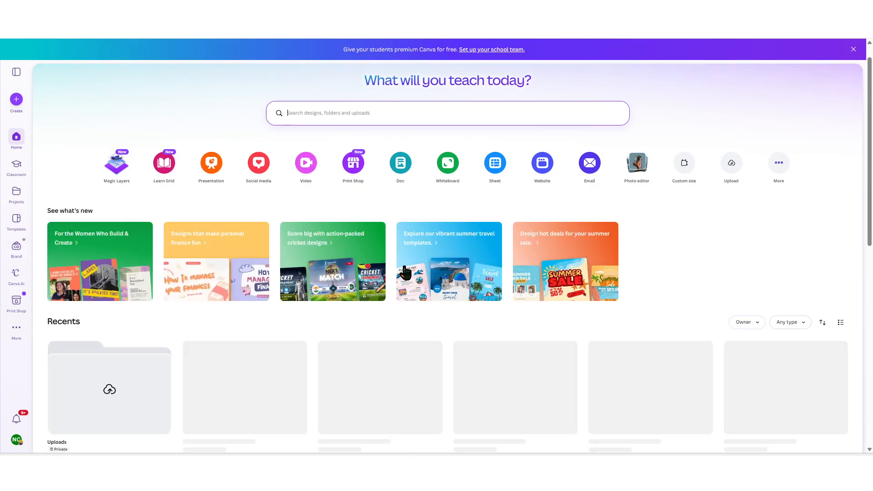
pyautogui.scroll(-3, 413, 280)
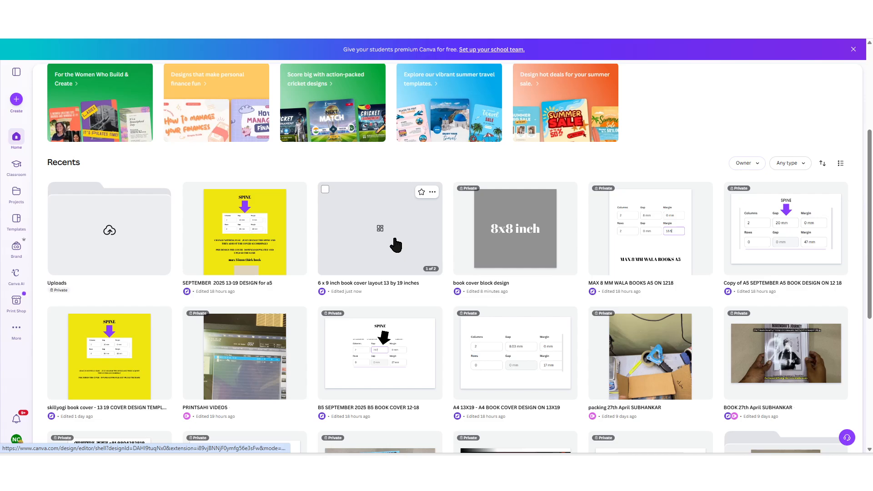
# Step: On page 2 of the 6 x 9 layout, duplicate the 6*9 panel into the left half
pyautogui.scroll(2, 391, 247)
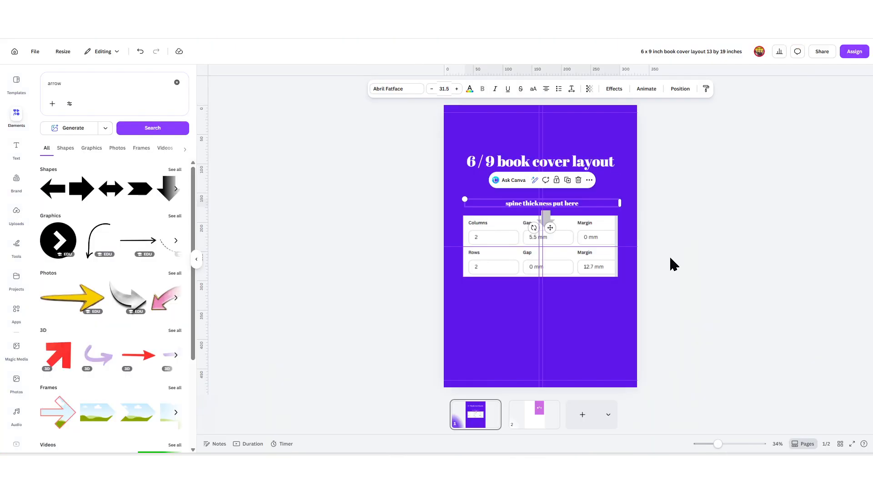
pyautogui.click(669, 255)
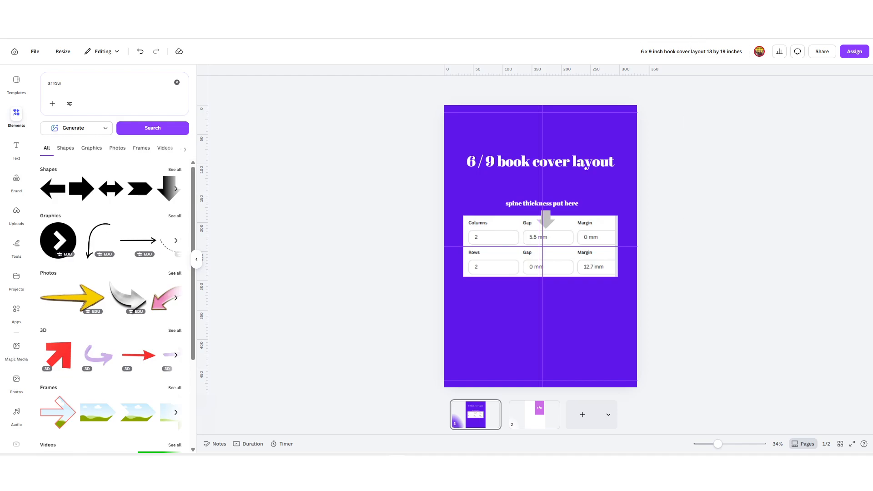
pyautogui.click(541, 419)
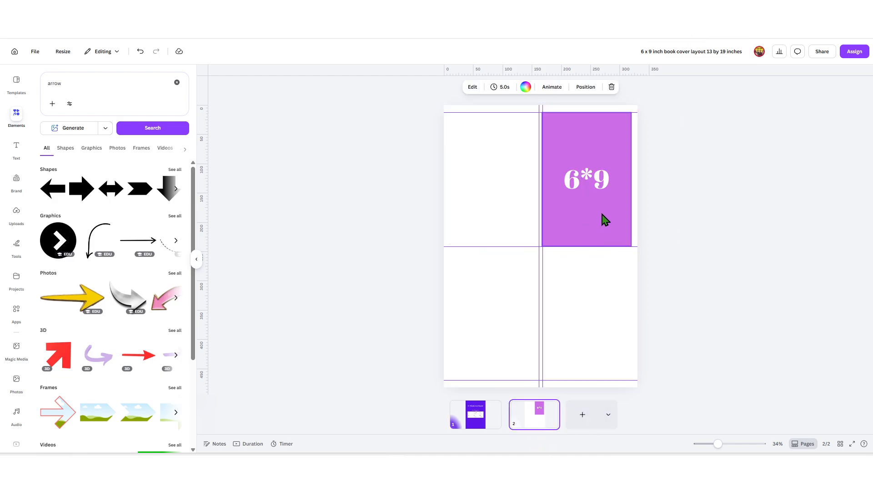
pyautogui.moveTo(596, 204); pyautogui.dragTo(498, 191)
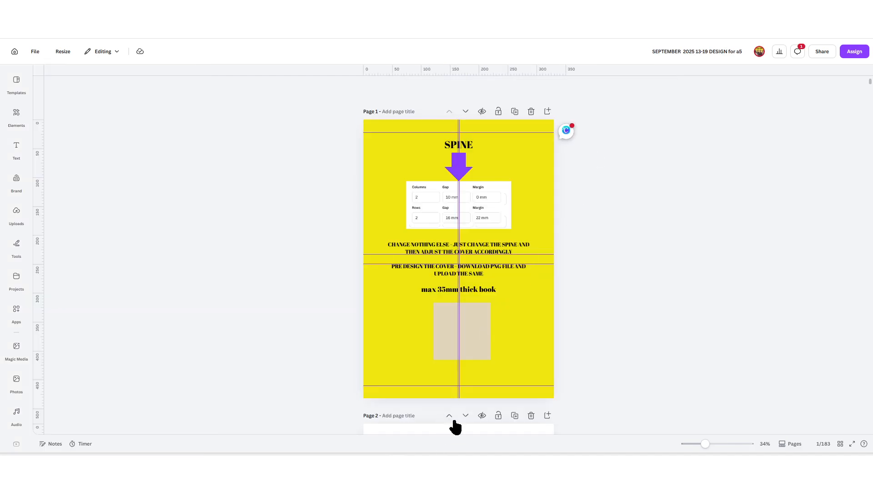
pyautogui.scroll(-5, 468, 389)
pyautogui.scroll(-4, 464, 385)
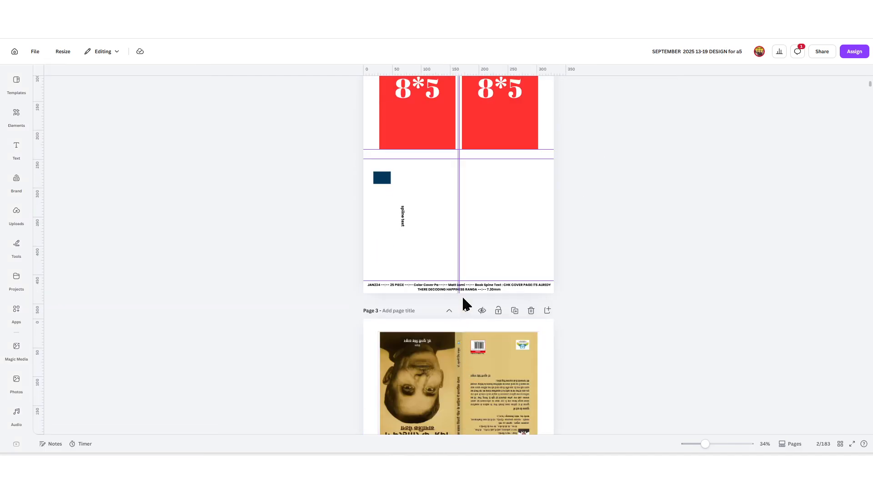
# Step: Paste the order-details line along the page bottom and set its font size to 14
pyautogui.click(463, 285)
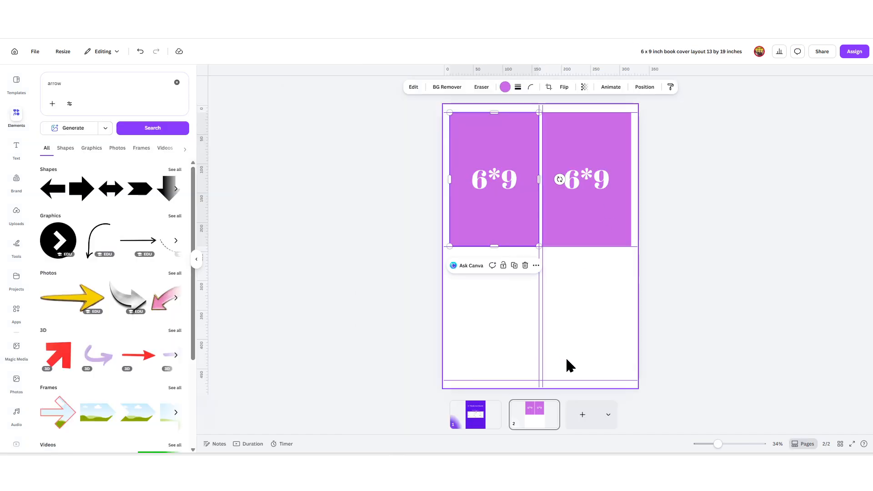
pyautogui.write('JAN234 --:-- 25 PIECE --:-- Color Cover Pg --:-- Matt Lami --:-- Book Spine Text : CHK COVER PAGE ITS ALREDY THERE DECODING HAPPINESS RANGA --:-- 7.30mm')
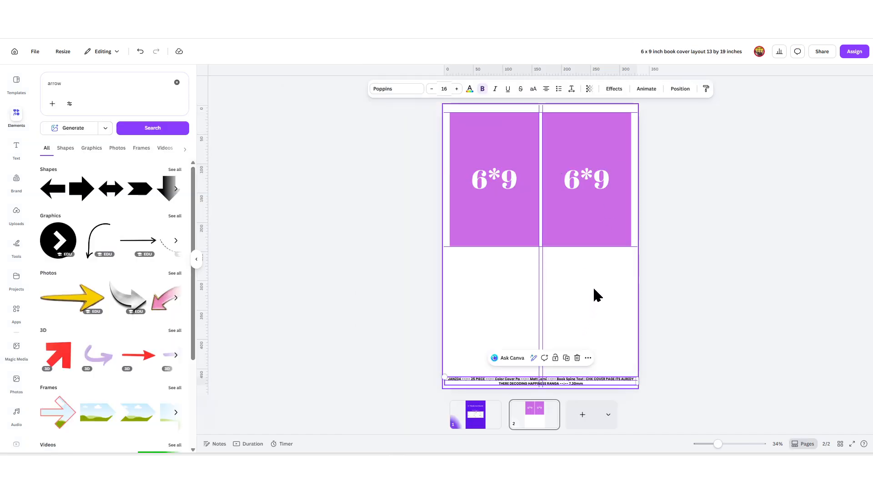
pyautogui.click(432, 89)
pyautogui.click(431, 89)
pyautogui.click(431, 89)
pyautogui.click(594, 259)
pyautogui.scroll(5, 584, 349)
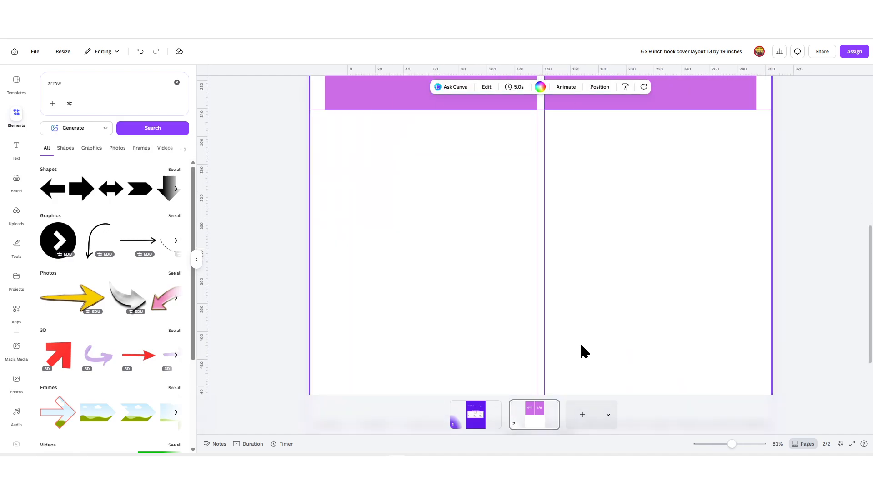
pyautogui.click(552, 378)
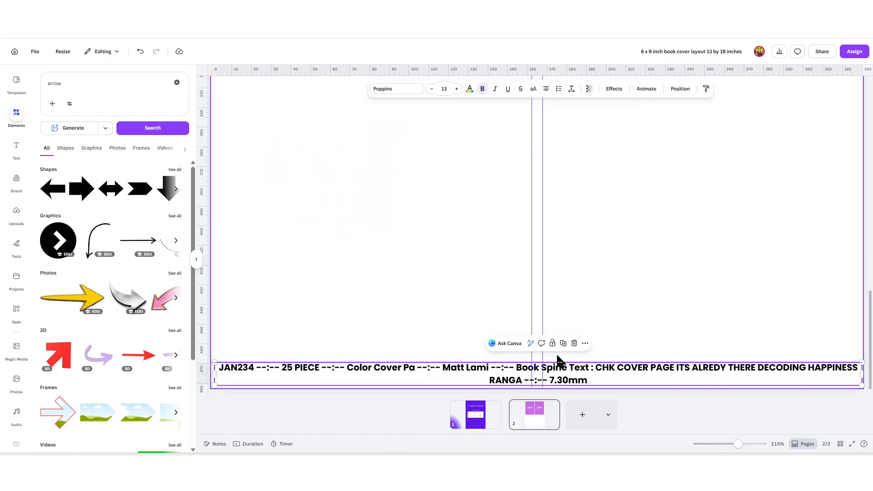
pyautogui.click(457, 89)
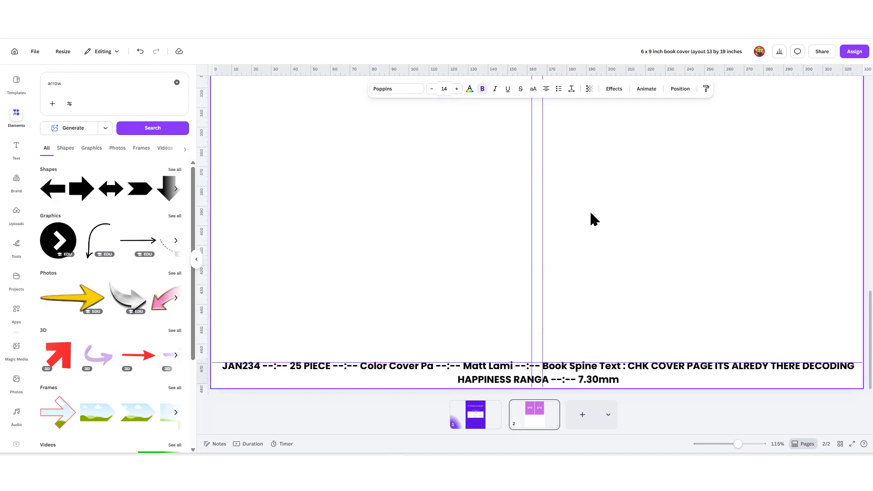
pyautogui.scroll(-5, 591, 219)
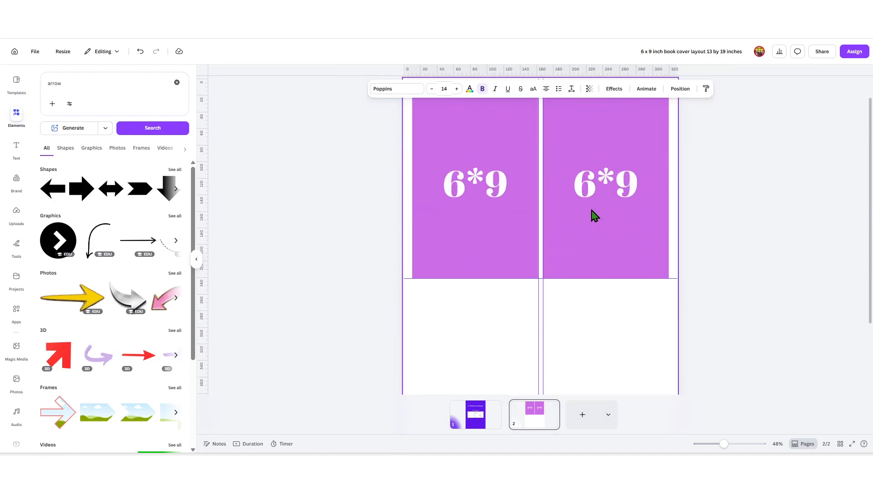
# Step: Shrink the back and front cover images into the lower-left and lower-right panels
pyautogui.scroll(2, 585, 312)
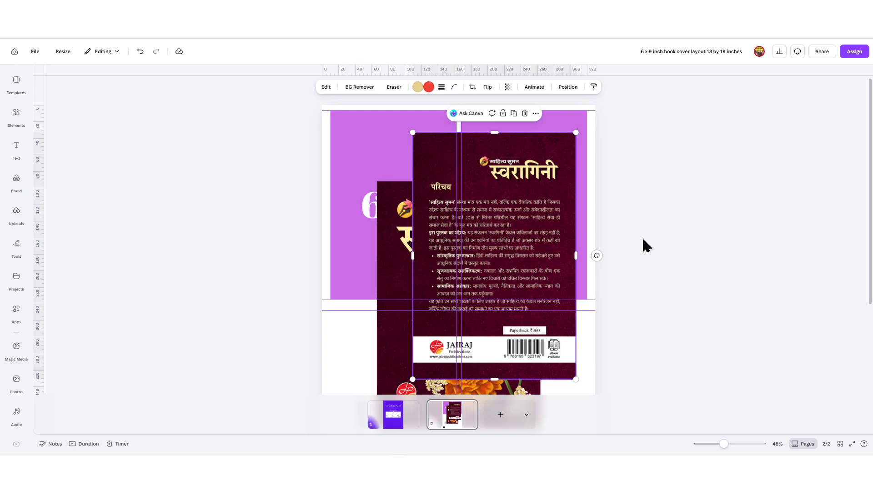
pyautogui.scroll(-5, 616, 246)
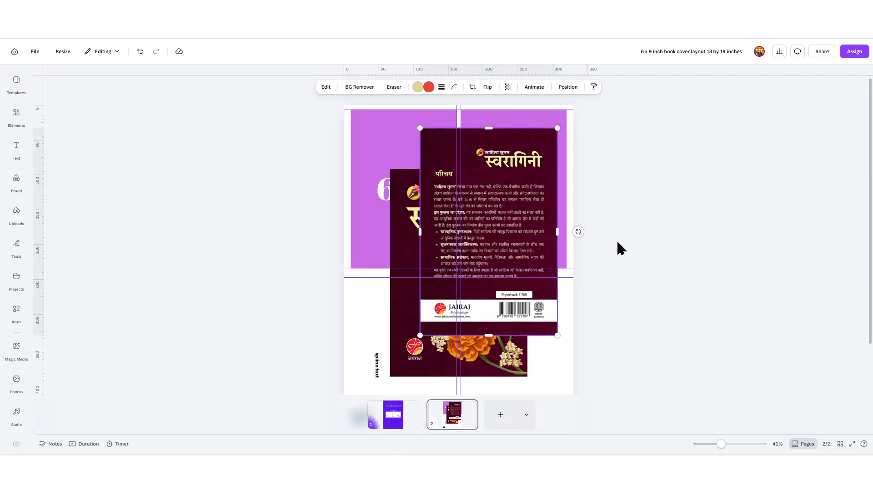
pyautogui.moveTo(482, 213); pyautogui.dragTo(506, 240)
pyautogui.click(441, 197)
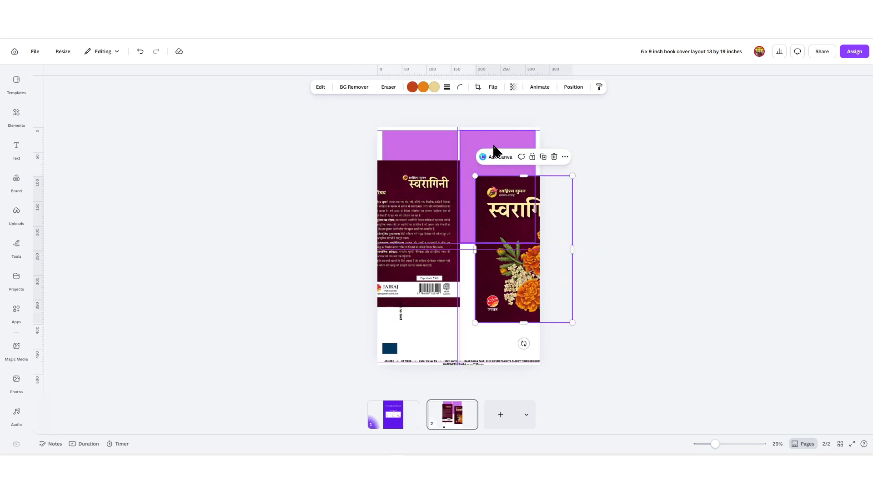
pyautogui.moveTo(529, 282); pyautogui.dragTo(494, 264)
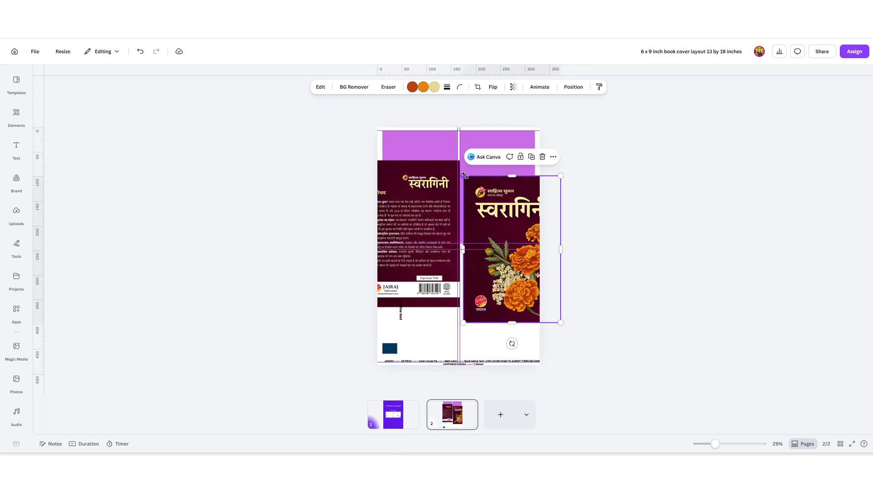
pyautogui.moveTo(465, 175); pyautogui.dragTo(500, 231)
pyautogui.moveTo(378, 172); pyautogui.dragTo(411, 282)
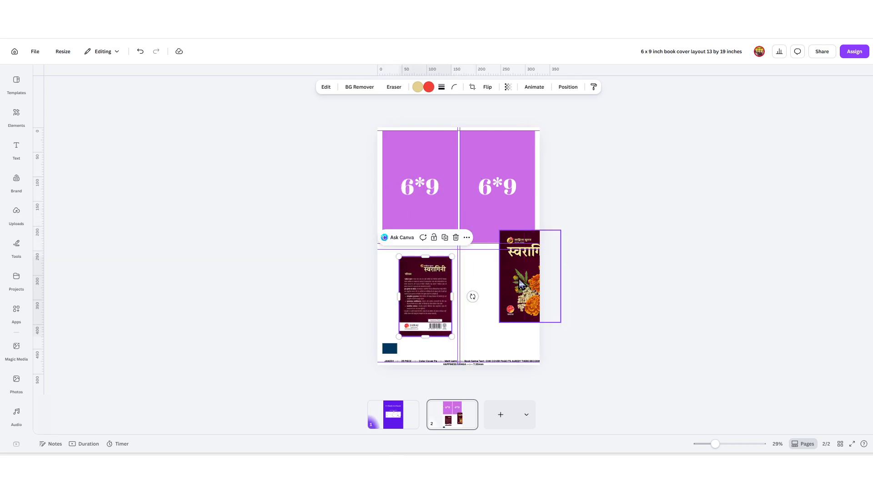
pyautogui.moveTo(520, 284); pyautogui.dragTo(491, 311)
pyautogui.click(16, 245)
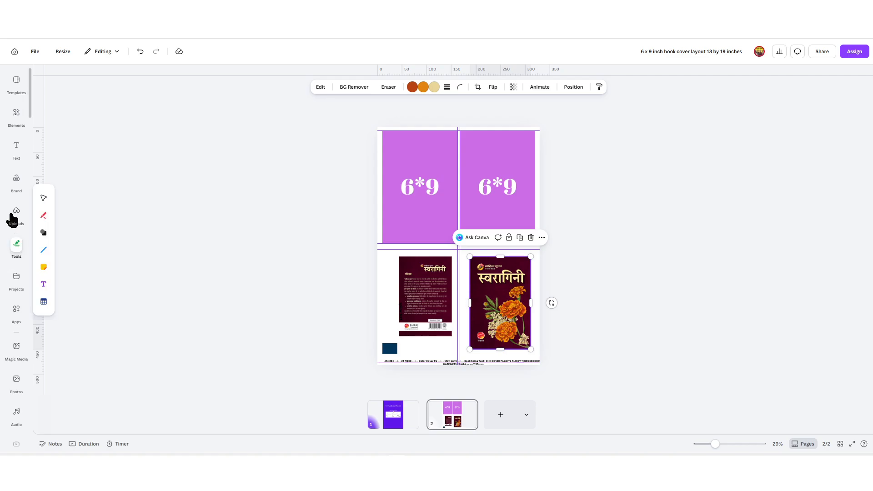
pyautogui.click(16, 221)
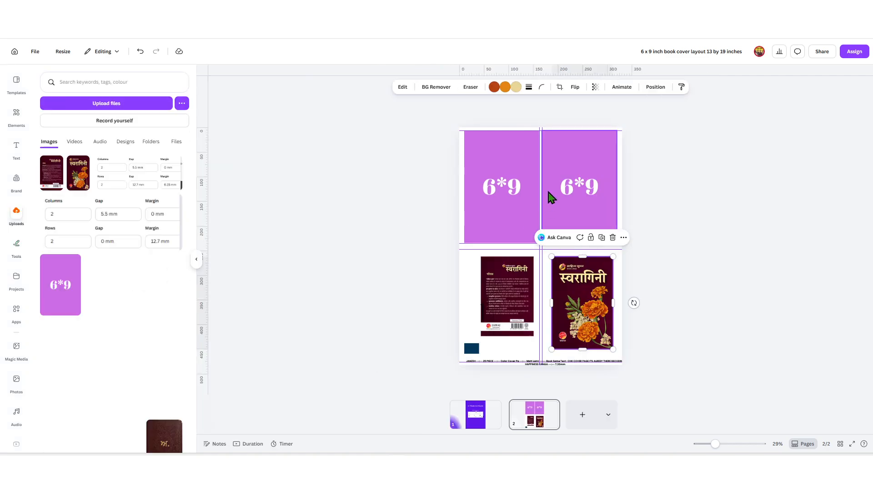
# Step: Drop the front and back cover uploads into the upper-right and upper-left frames, then select the front cover
pyautogui.moveTo(78, 173); pyautogui.dragTo(580, 186)
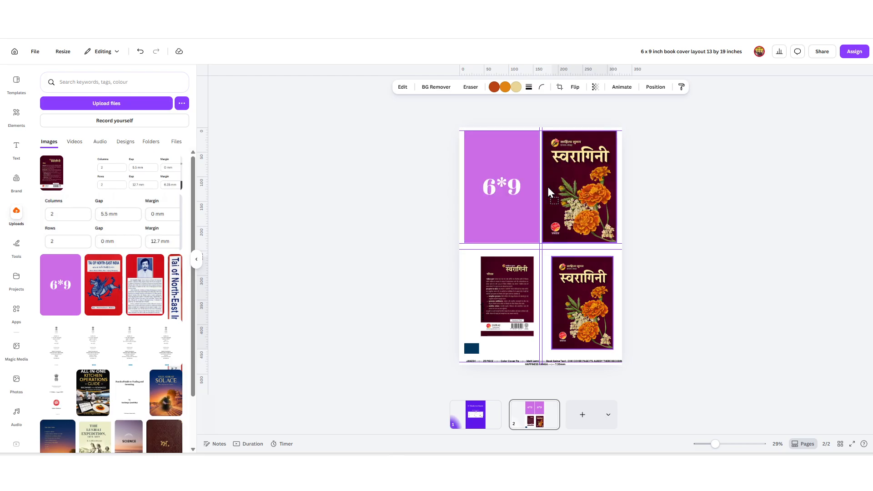
pyautogui.moveTo(51, 173); pyautogui.dragTo(488, 188)
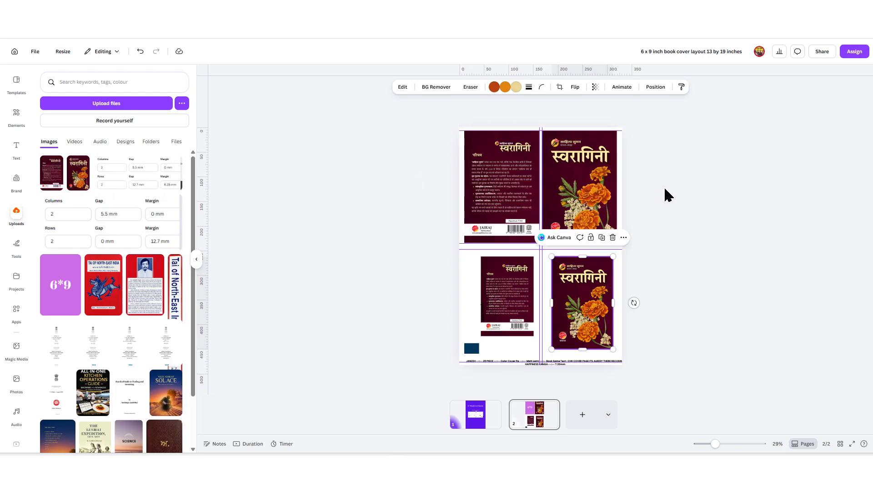
pyautogui.click(673, 196)
pyautogui.scroll(5, 633, 191)
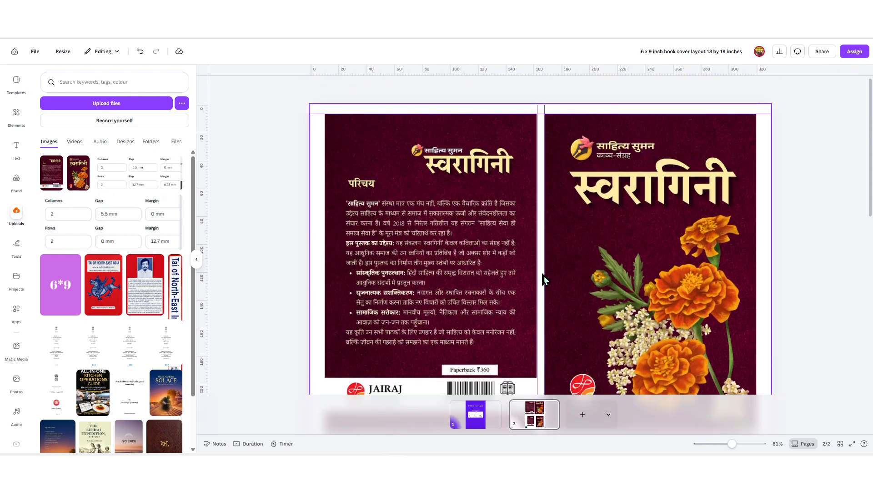
pyautogui.click(504, 174)
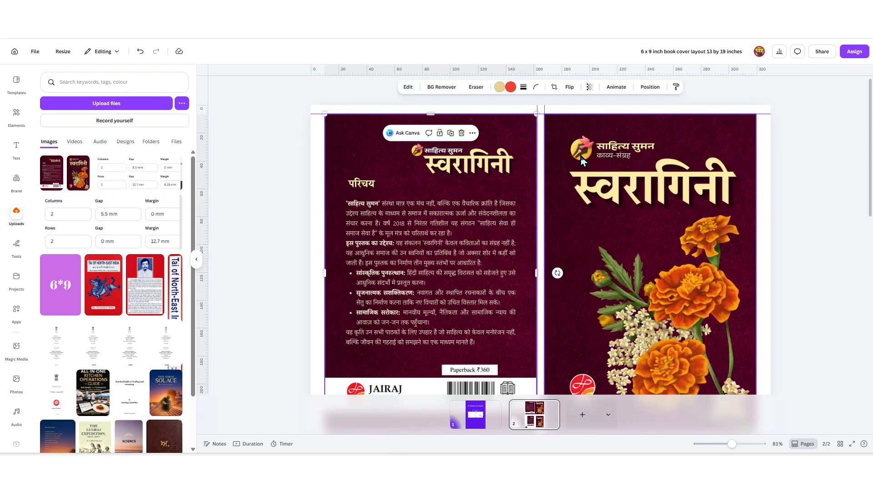
pyautogui.scroll(-2, 549, 153)
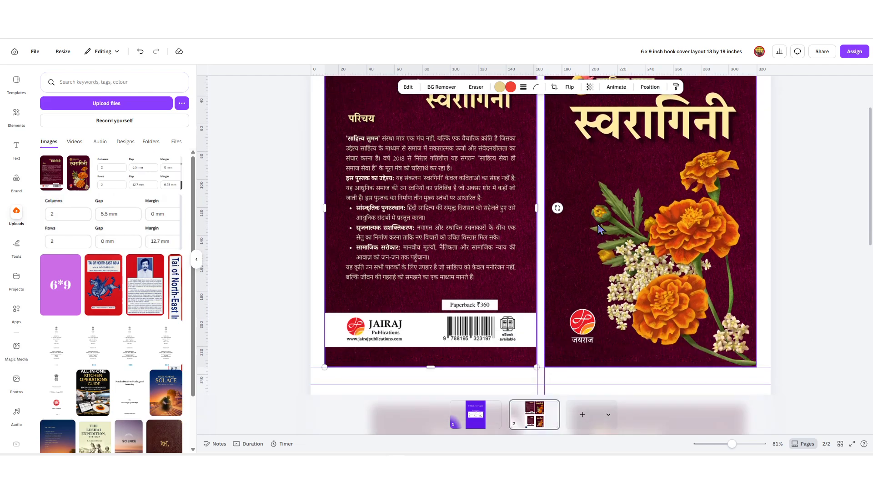
pyautogui.click(549, 153)
pyautogui.scroll(2, 549, 153)
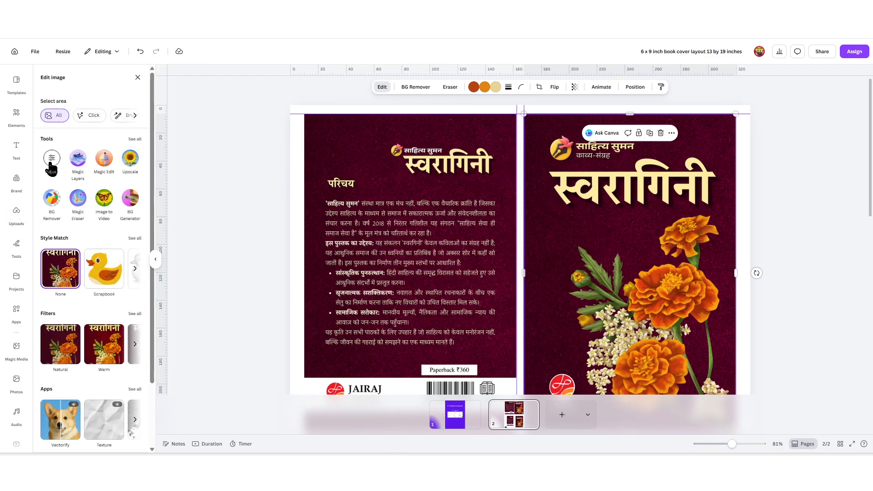
# Step: Expand the front cover image leftward with AI Expand and keep the generated result
pyautogui.click(133, 139)
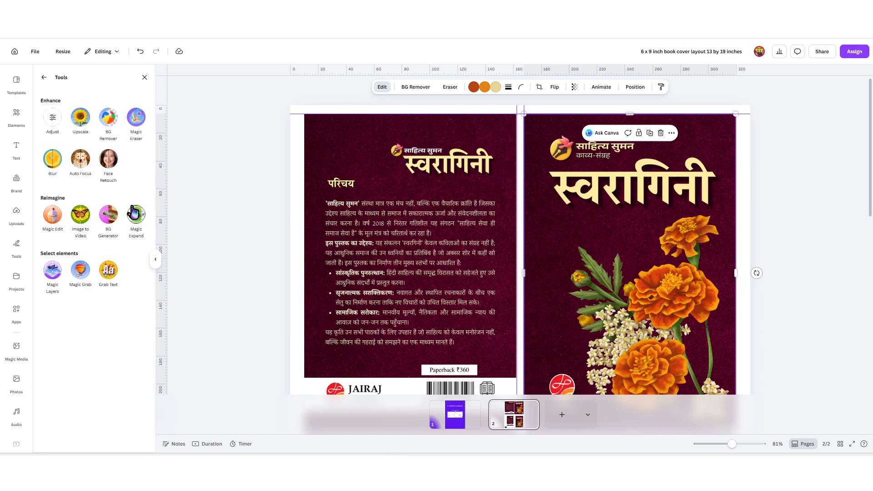
pyautogui.click(136, 218)
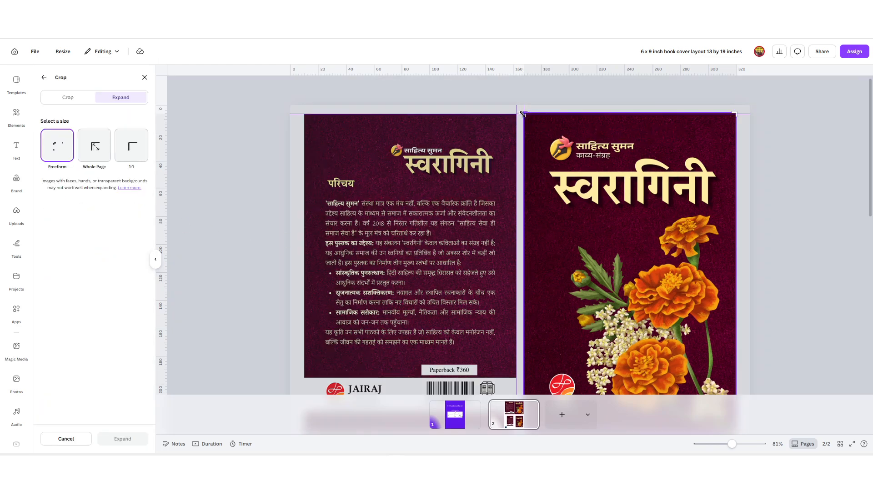
pyautogui.moveTo(518, 114); pyautogui.dragTo(511, 113)
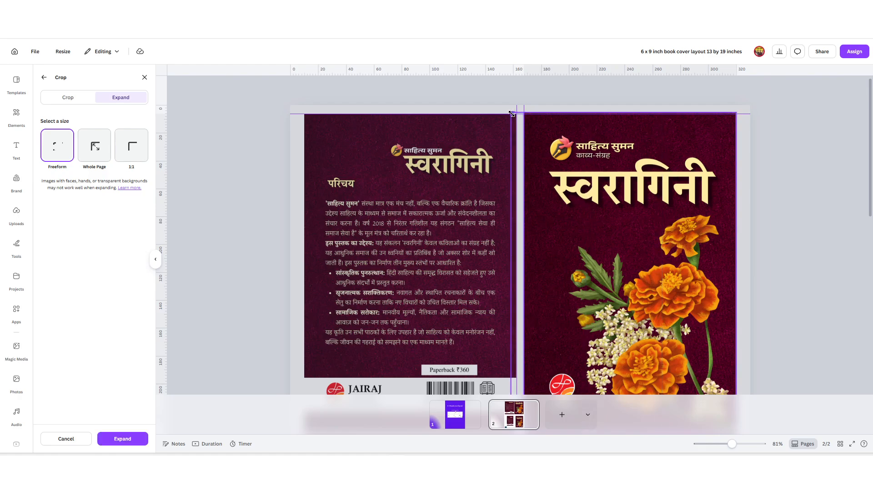
pyautogui.click(122, 439)
pyautogui.scroll(-3, 631, 244)
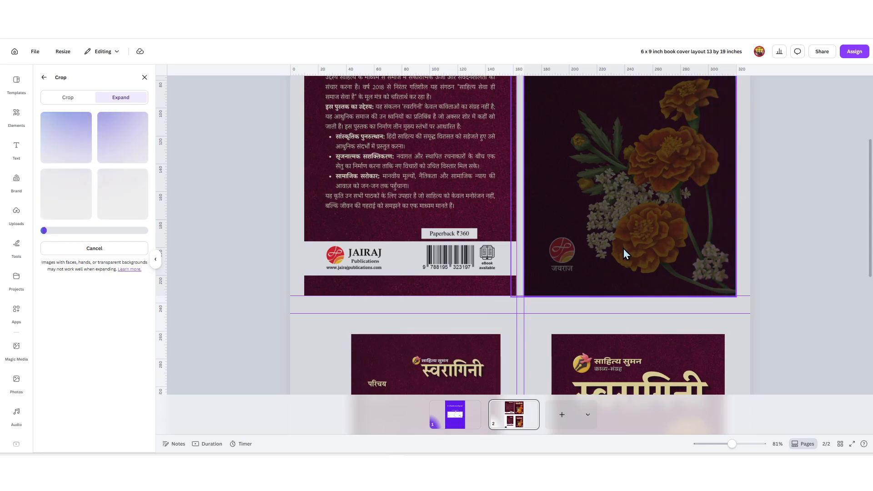
pyautogui.scroll(-5, 624, 249)
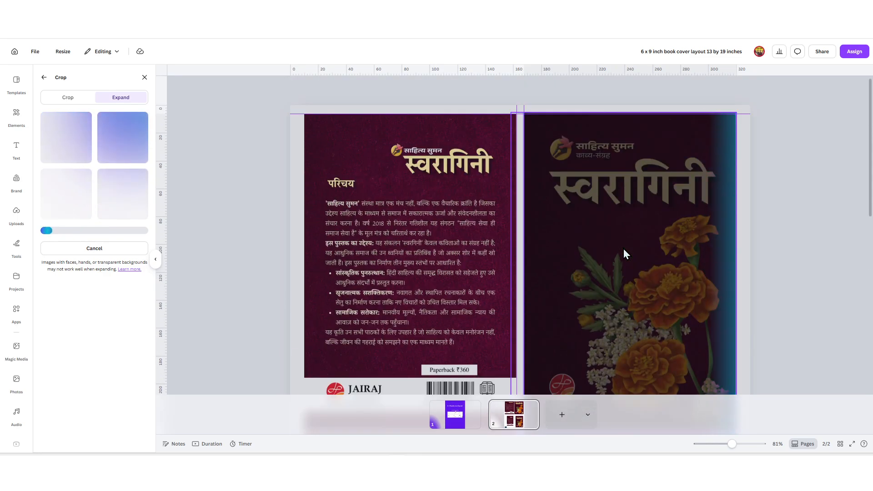
pyautogui.scroll(4, 624, 252)
pyautogui.scroll(3, 623, 257)
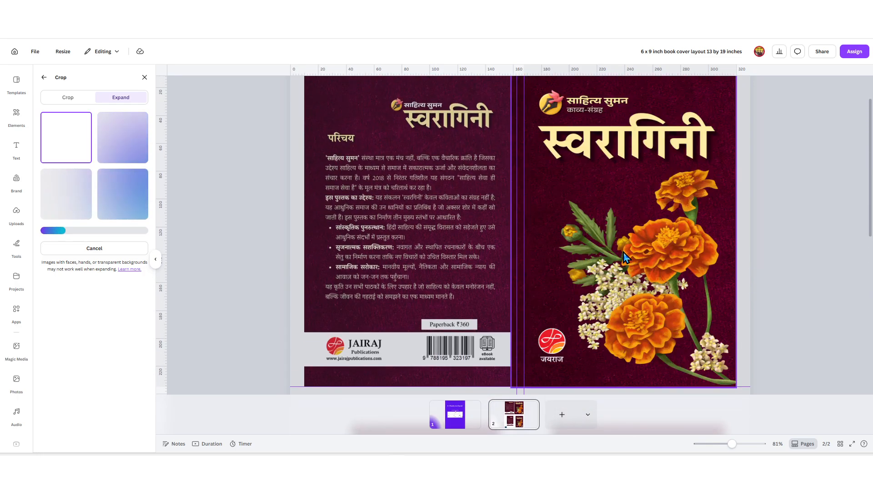
pyautogui.scroll(1, 624, 253)
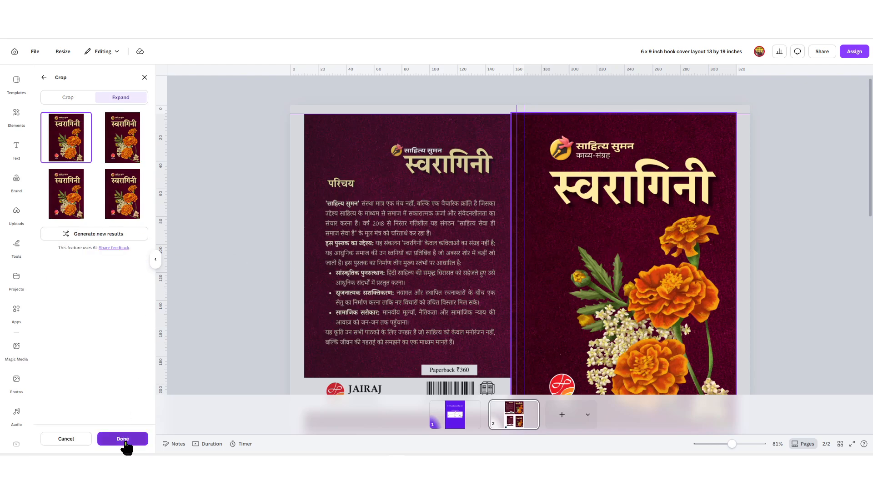
pyautogui.click(123, 441)
pyautogui.scroll(-8, 604, 238)
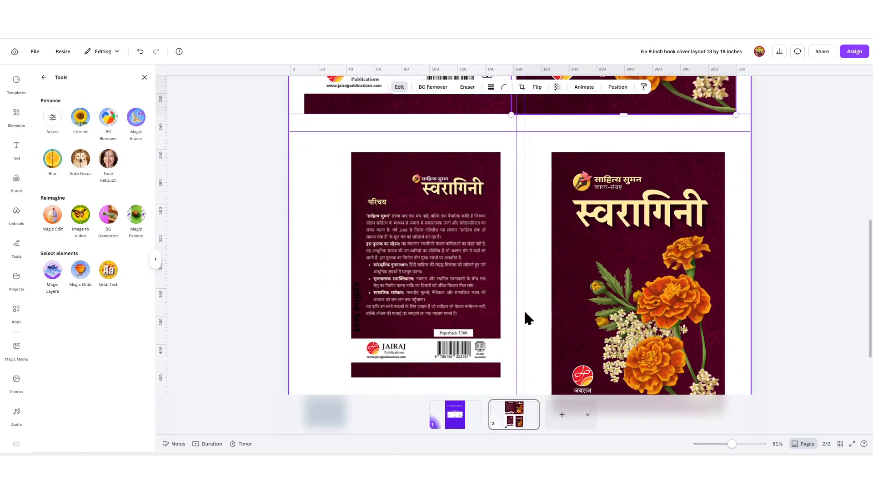
# Step: Delete the lower back and front covers and the stray spine text copy
pyautogui.click(426, 276)
pyautogui.press('Delete')
pyautogui.click(576, 272)
pyautogui.press('Delete')
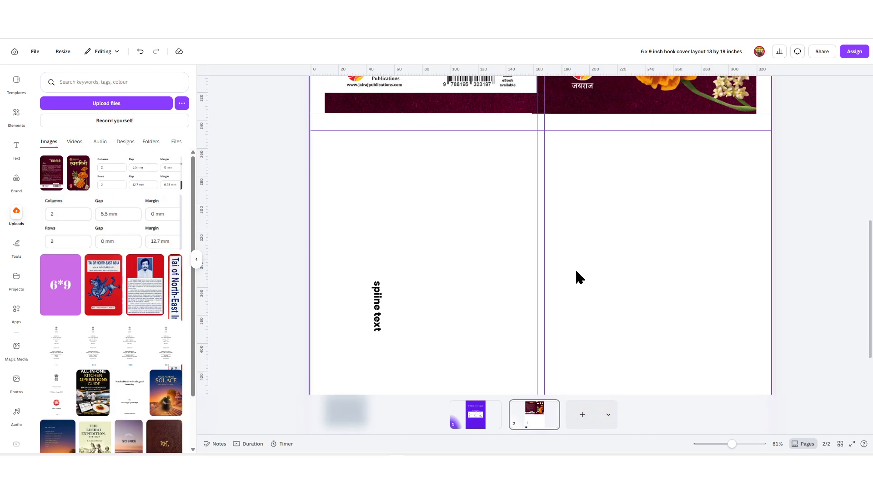
pyautogui.scroll(-2, 455, 255)
pyautogui.click(381, 238)
pyautogui.moveTo(384, 245); pyautogui.dragTo(474, 212)
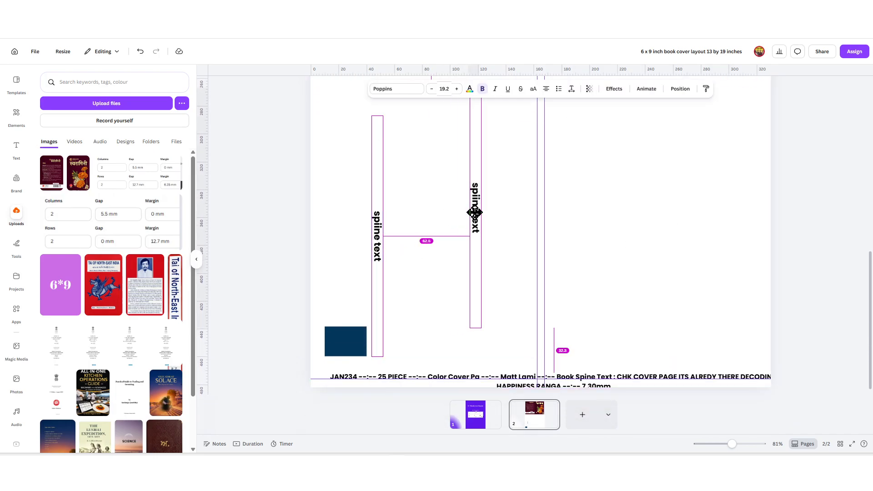
pyautogui.press('Delete')
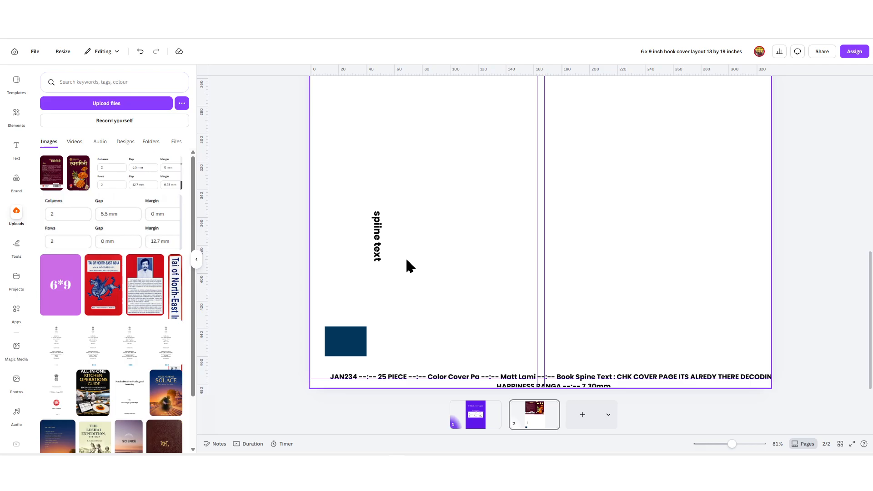
# Step: Undo the last edit to bring back the purple 6*9 placeholders
pyautogui.click(529, 256)
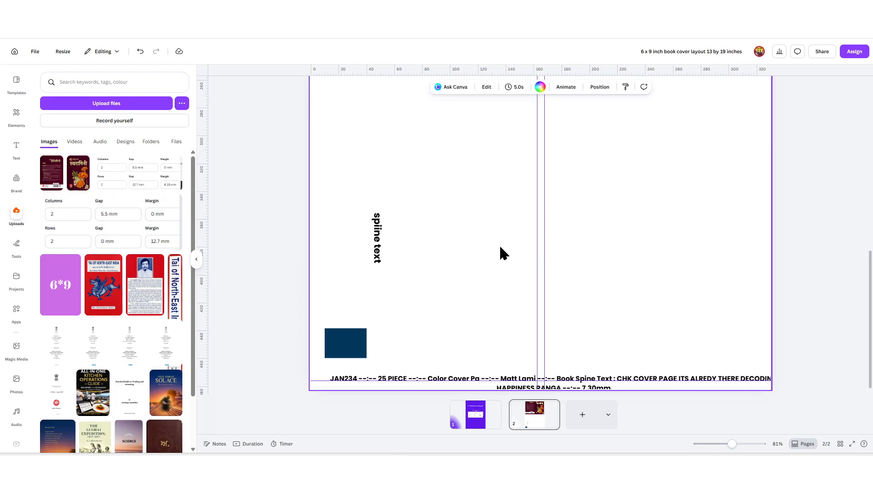
pyautogui.scroll(5, 501, 252)
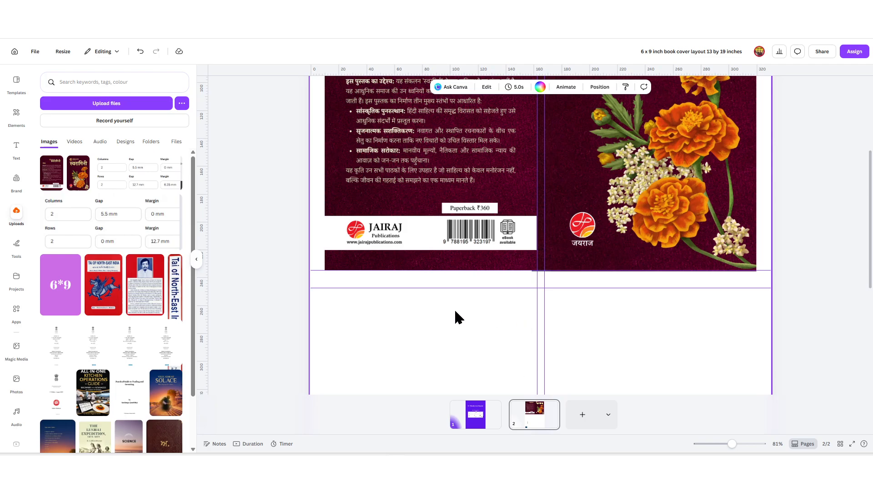
pyautogui.hotkey('ctrl', 'z')
pyautogui.hotkey('ctrl', 'z')
pyautogui.hotkey('ctrl', 'z')
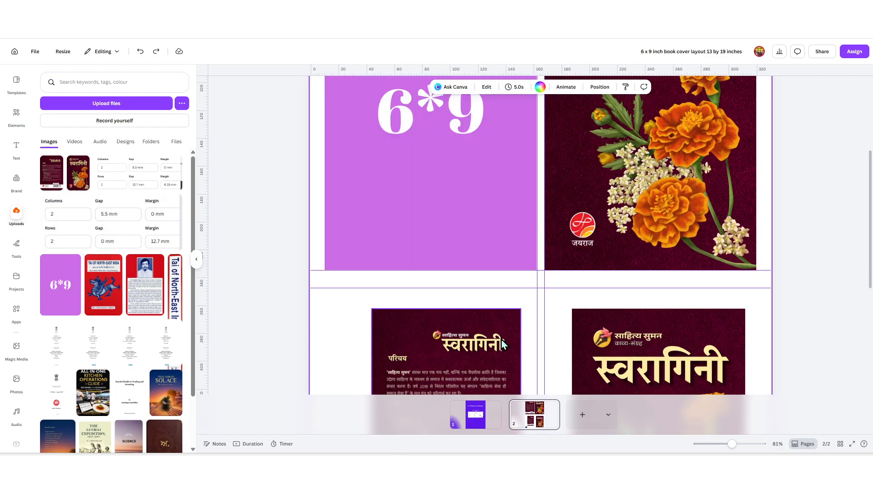
pyautogui.scroll(3, 544, 302)
pyautogui.scroll(-5, 544, 302)
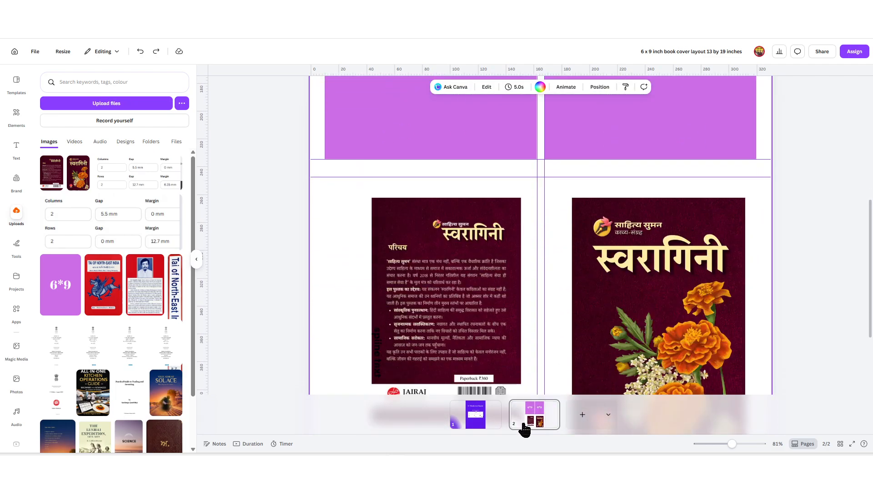
# Step: Duplicate page 2 as a new page 3
pyautogui.click(527, 423)
pyautogui.hotkey('ctrl', 'd')
pyautogui.click(511, 419)
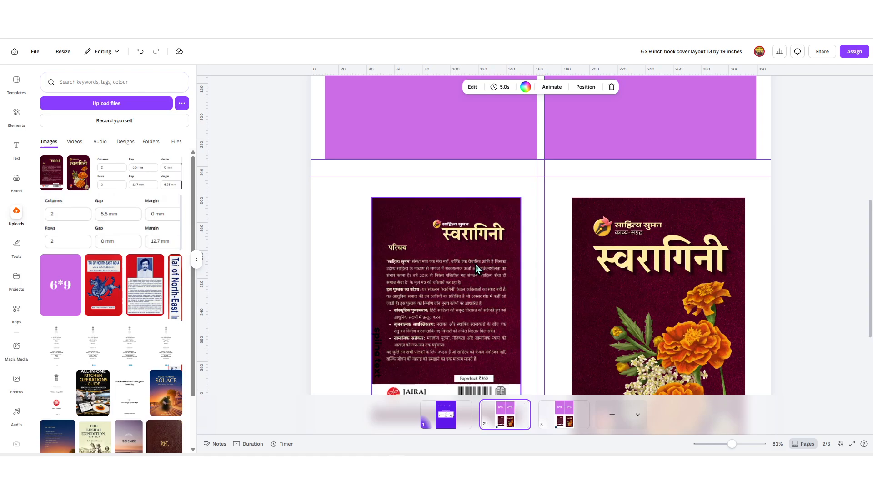
# Step: Delete both cover images from page 2
pyautogui.click(701, 267)
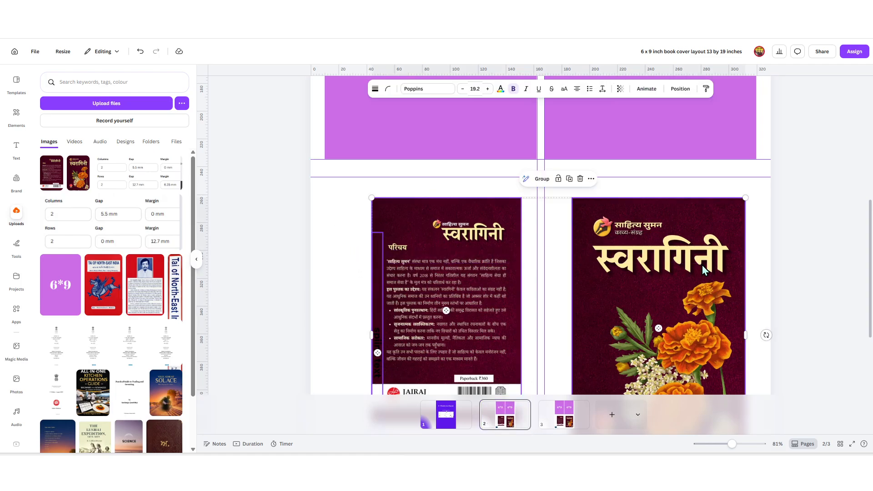
pyautogui.press('Delete')
pyautogui.scroll(-2, 616, 315)
pyautogui.scroll(3, 572, 318)
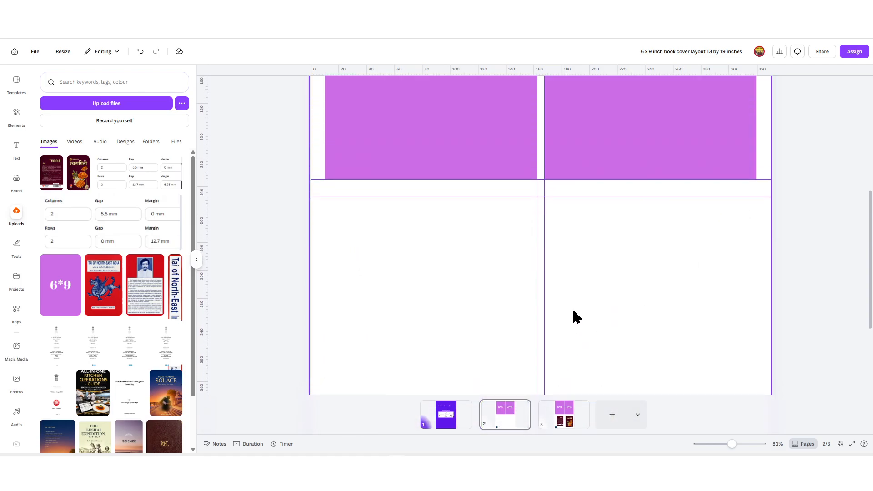
pyautogui.hotkey('ctrl', 'z')
pyautogui.moveTo(693, 257); pyautogui.dragTo(508, 285)
pyautogui.press('Delete')
pyautogui.scroll(-3, 562, 268)
# Step: Show page 3 with its cover images
pyautogui.click(541, 410)
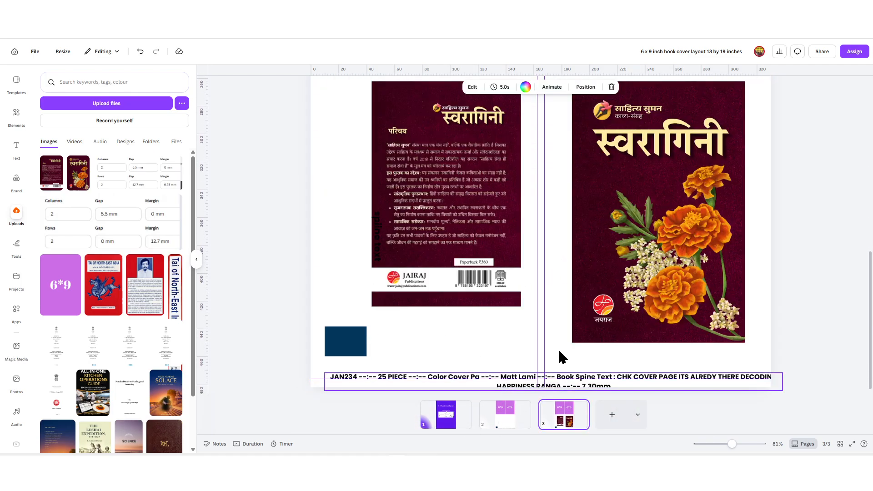
pyautogui.click(509, 419)
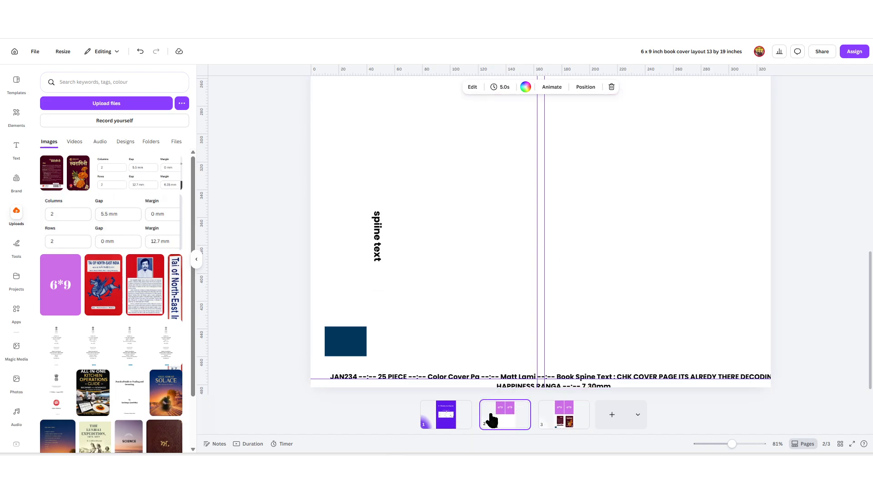
pyautogui.click(521, 406)
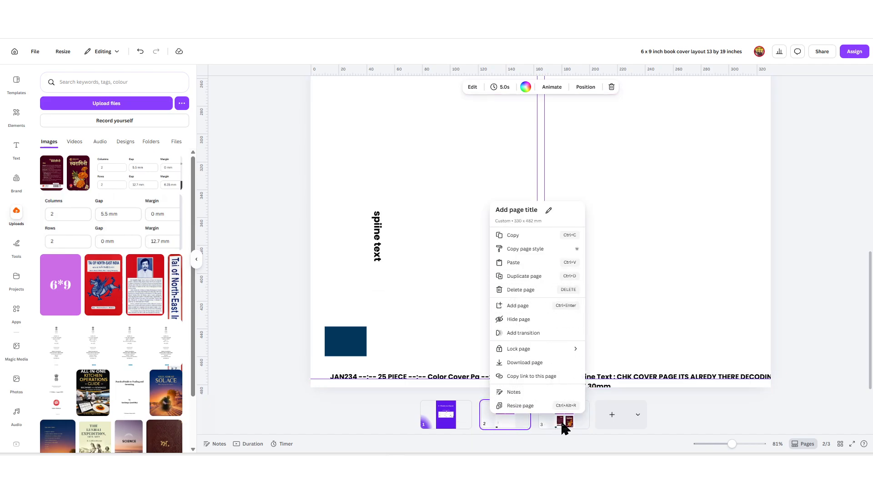
pyautogui.click(564, 421)
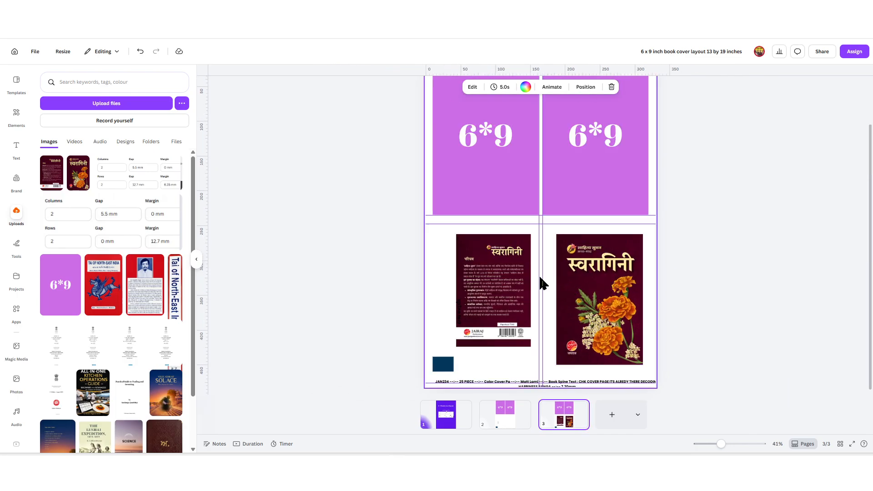
pyautogui.scroll(2, 409, 273)
# Step: Place the front and back covers in page 3's top cells and delete the lower covers
pyautogui.moveTo(87, 182); pyautogui.dragTo(591, 189)
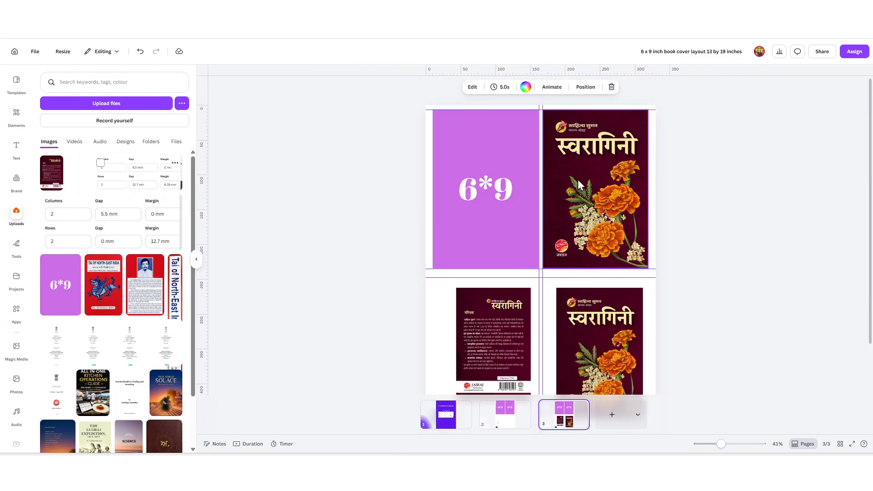
pyautogui.moveTo(52, 173); pyautogui.dragTo(453, 187)
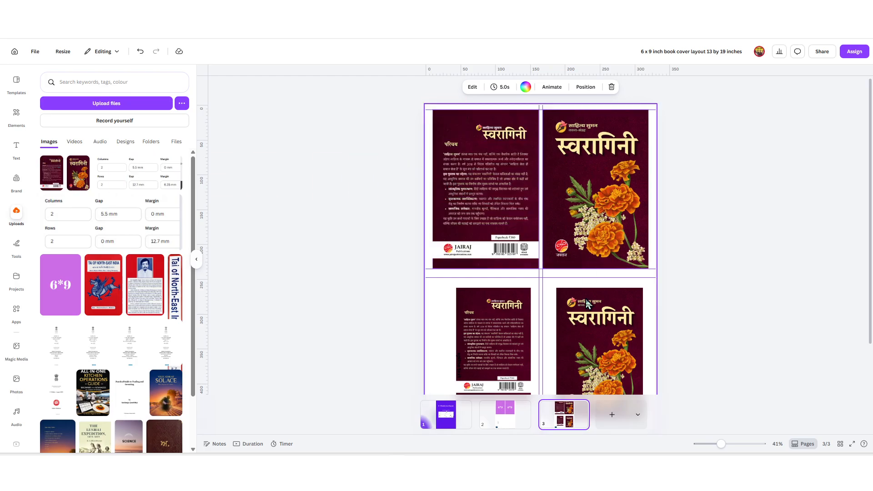
pyautogui.click(591, 332)
pyautogui.press('Delete')
pyautogui.click(494, 333)
pyautogui.press('Delete')
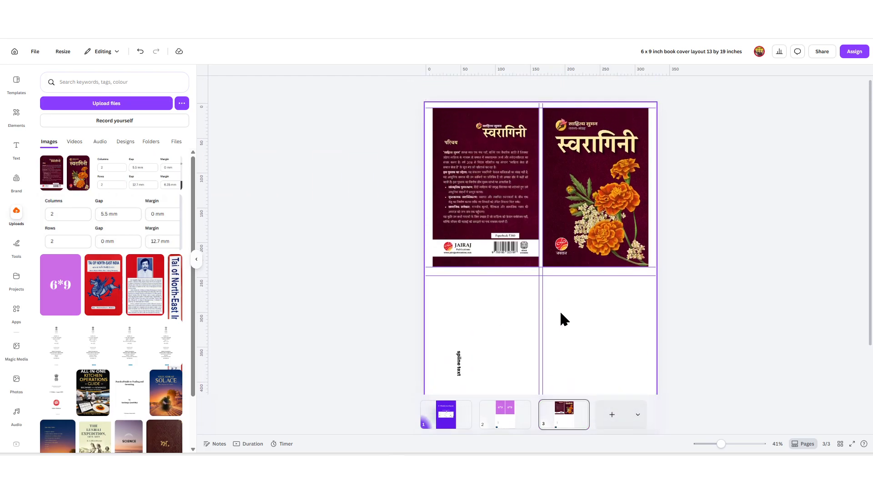
# Step: Move the spine text into the spine gap at font size 10.2, centred between the covers
pyautogui.moveTo(460, 362); pyautogui.dragTo(548, 224)
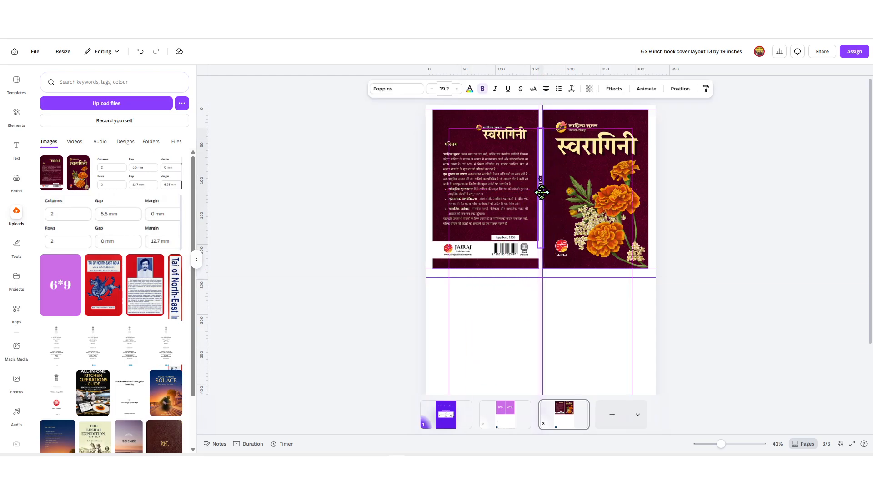
pyautogui.scroll(5, 548, 249)
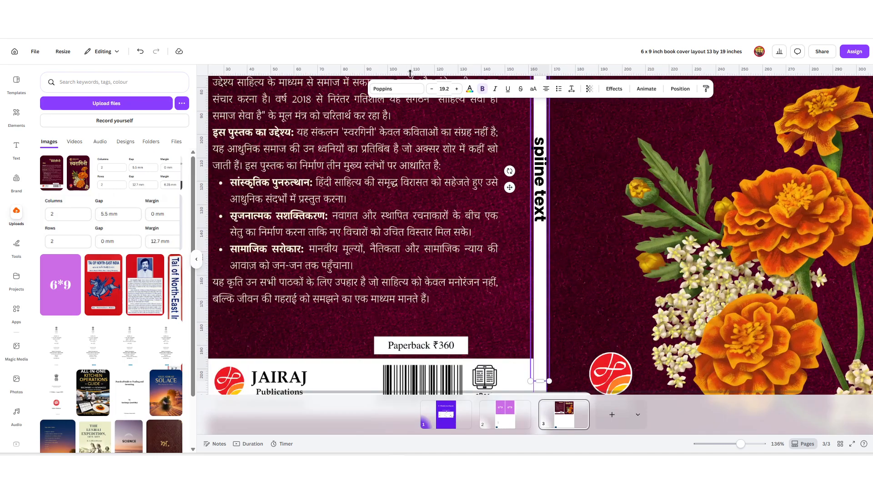
pyautogui.click(431, 89)
pyautogui.click(431, 89)
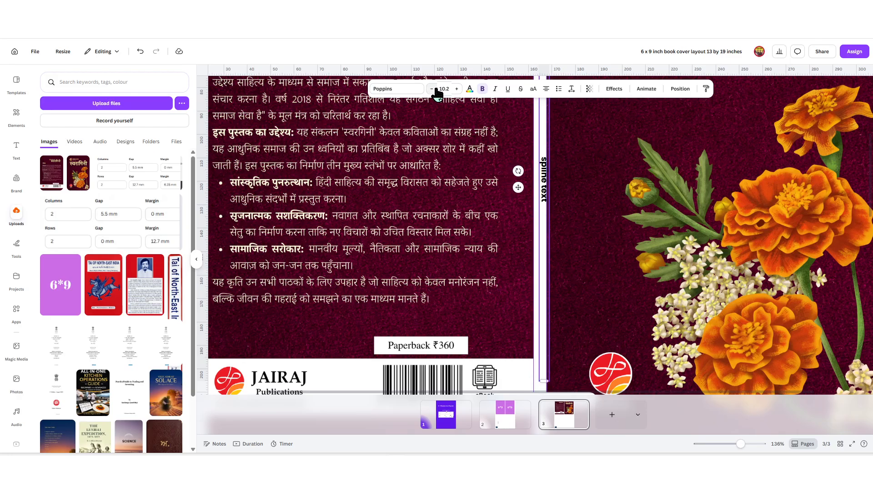
pyautogui.click(431, 89)
pyautogui.scroll(3, 577, 186)
pyautogui.scroll(-3, 566, 217)
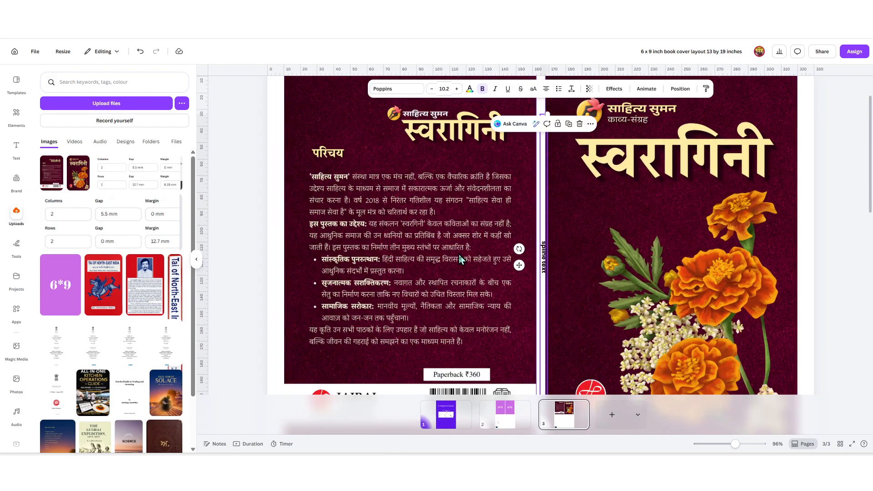
pyautogui.click(196, 259)
pyautogui.moveTo(454, 258); pyautogui.dragTo(458, 259)
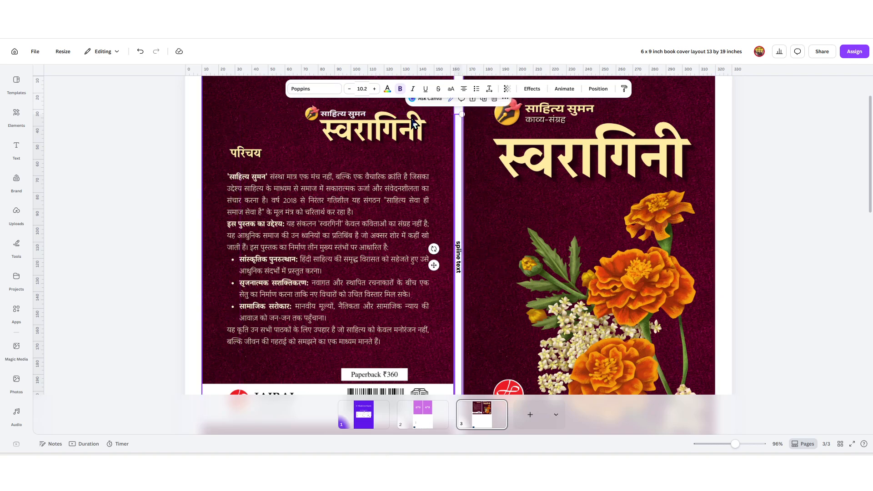
# Step: Try shifting the front cover artwork slightly left, then undo the shift
pyautogui.click(485, 207)
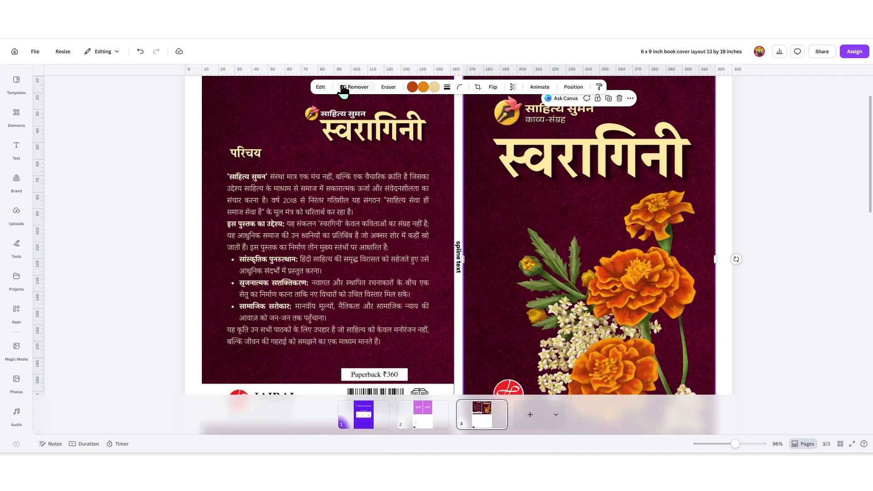
pyautogui.moveTo(496, 181); pyautogui.dragTo(486, 180)
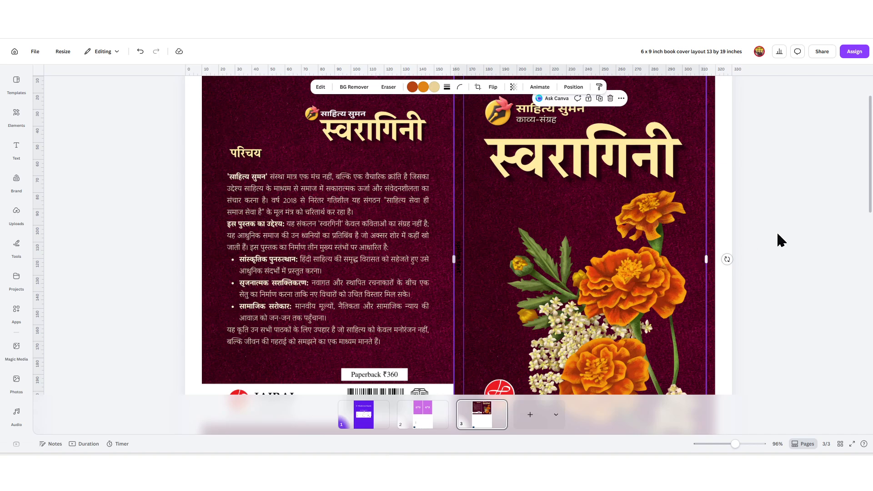
pyautogui.hotkey('ctrl', 'z')
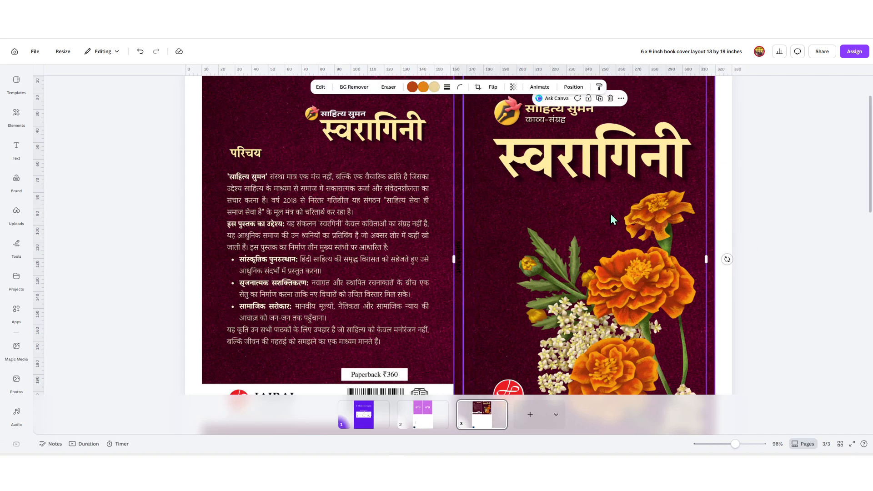
pyautogui.click(745, 222)
pyautogui.scroll(-3, 767, 230)
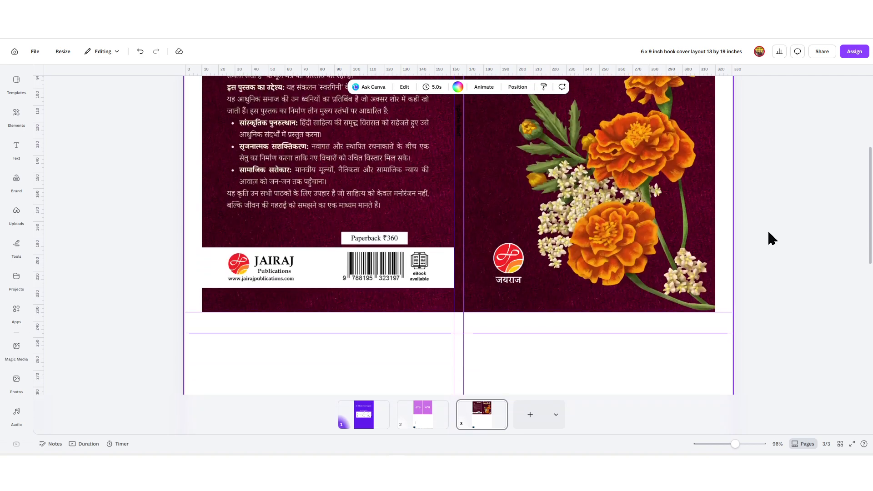
pyautogui.scroll(4, 768, 230)
# Step: Step through undo and redo to settle the front cover artwork slightly right, then deselect
pyautogui.click(495, 209)
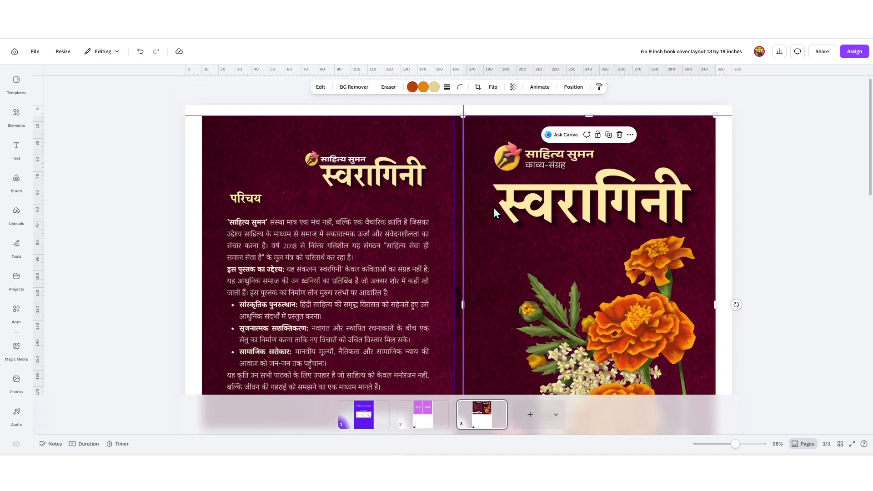
pyautogui.hotkey('ctrl', 'shift', 'z')
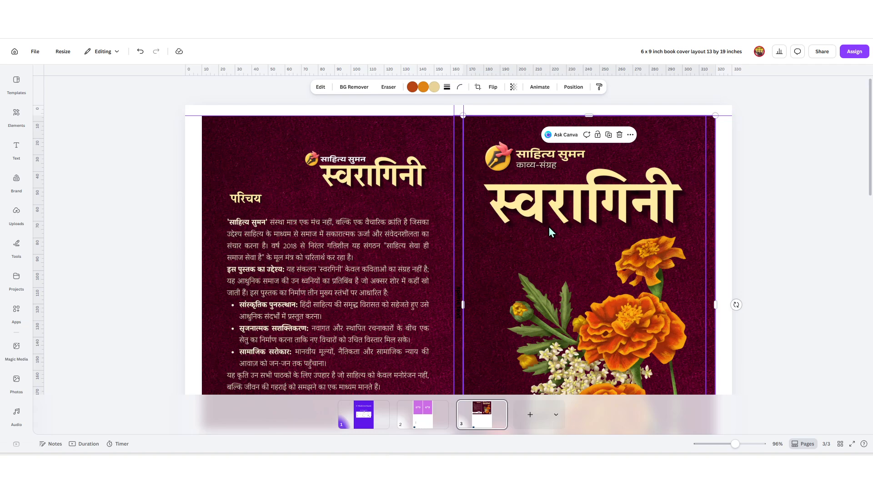
pyautogui.hotkey('ctrl', 'z')
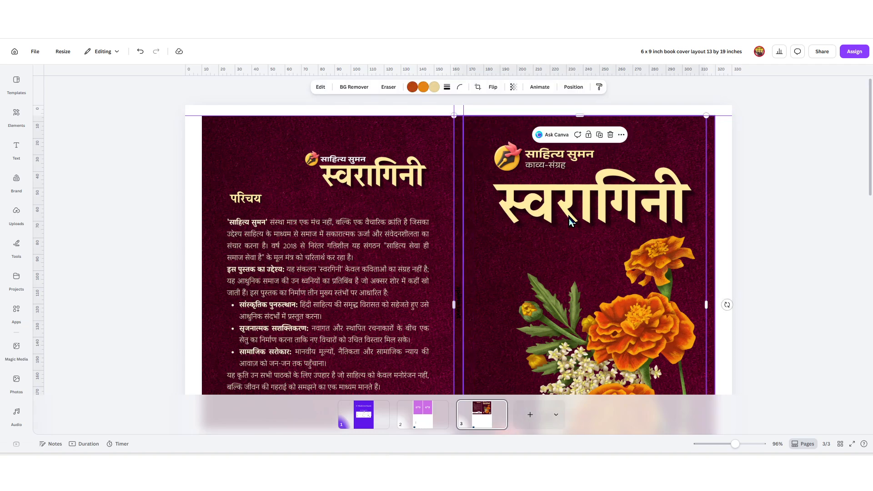
pyautogui.hotkey('ctrl', 'z')
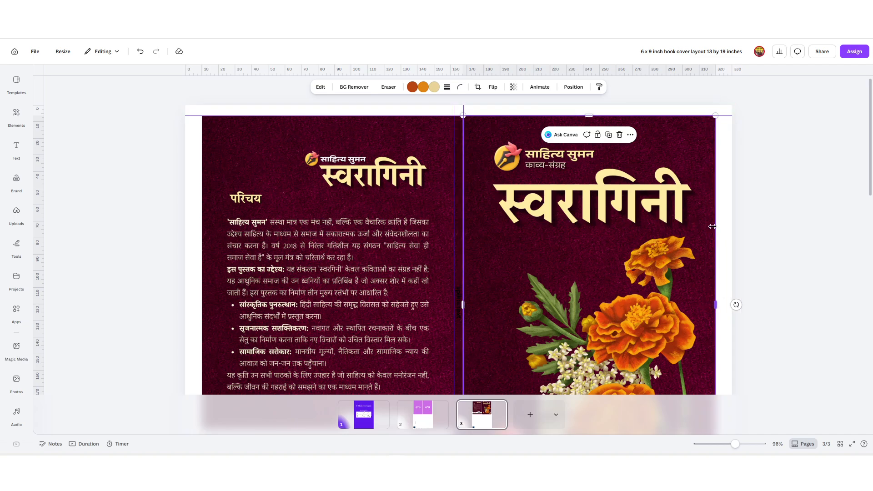
pyautogui.hotkey('ctrl', 'z')
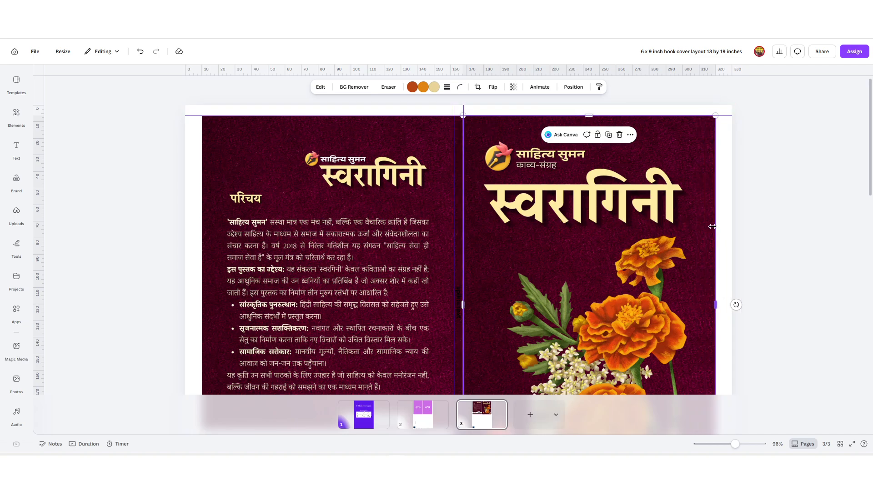
pyautogui.hotkey('ctrl', 'shift', 'z')
pyautogui.click(741, 223)
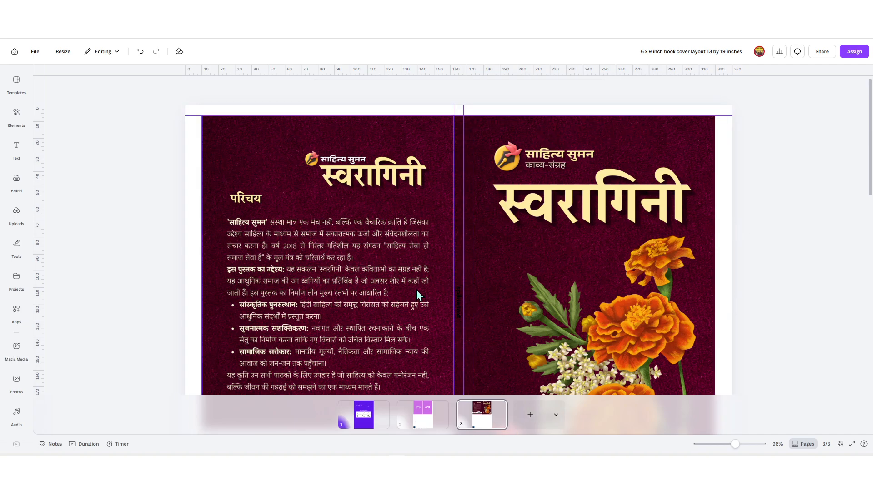
# Step: Recolour the vertical spine text with the light-yellow photo swatch to match the cover titles
pyautogui.click(462, 306)
pyautogui.click(387, 88)
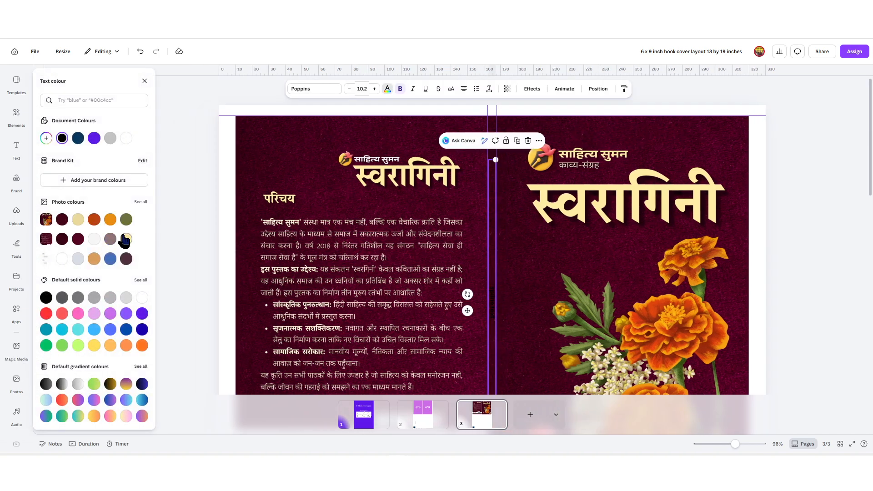
pyautogui.click(120, 237)
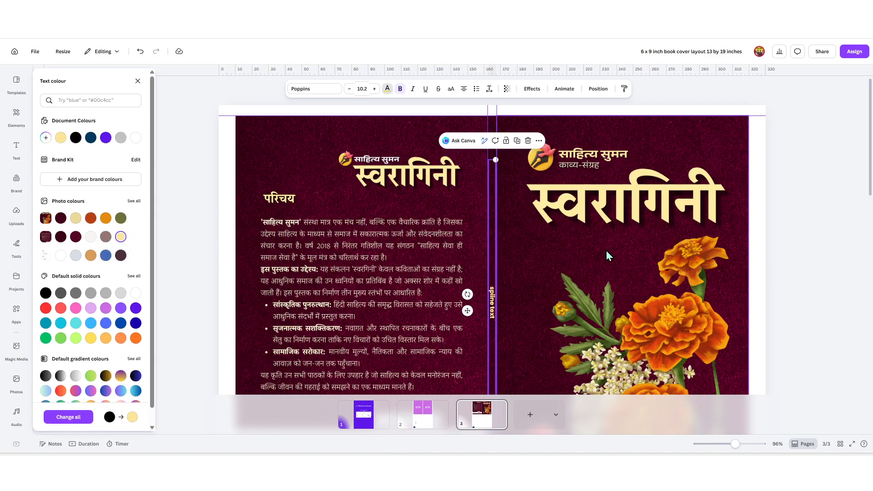
pyautogui.click(798, 236)
pyautogui.scroll(-1, 484, 287)
pyautogui.scroll(-2, 484, 288)
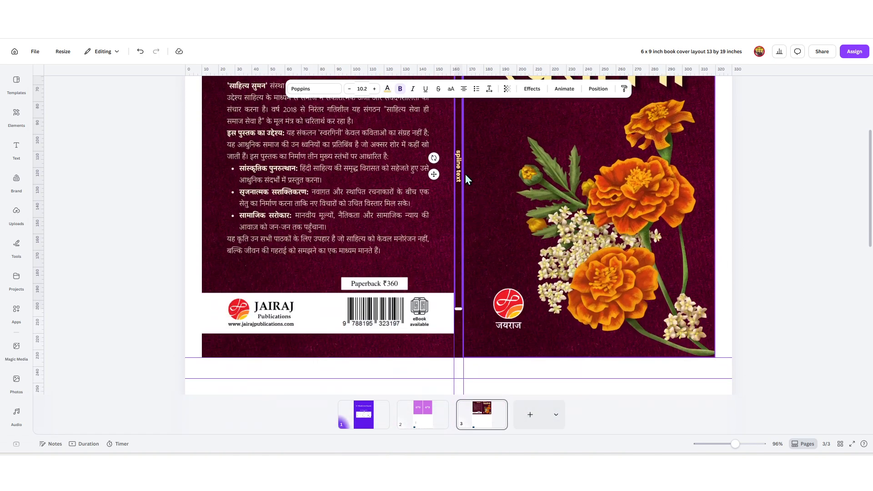
pyautogui.scroll(5, 462, 181)
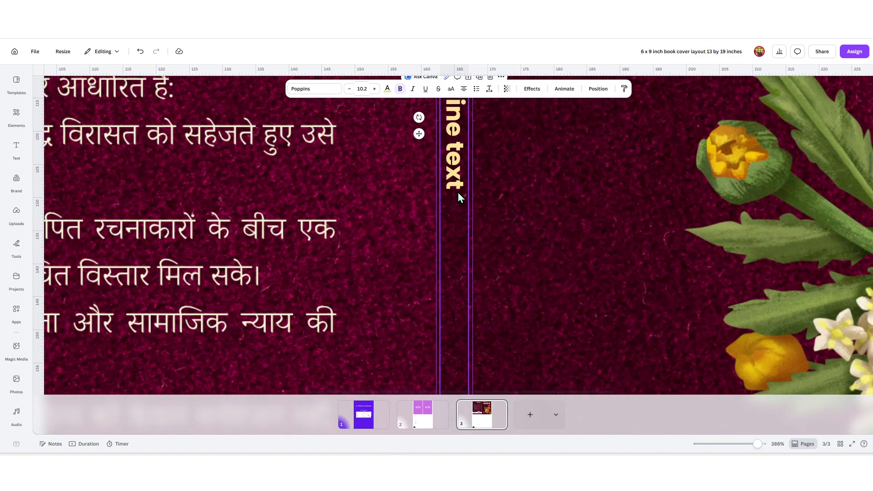
pyautogui.scroll(3, 472, 196)
pyautogui.scroll(-2, 475, 214)
pyautogui.scroll(-6, 479, 246)
pyautogui.click(756, 243)
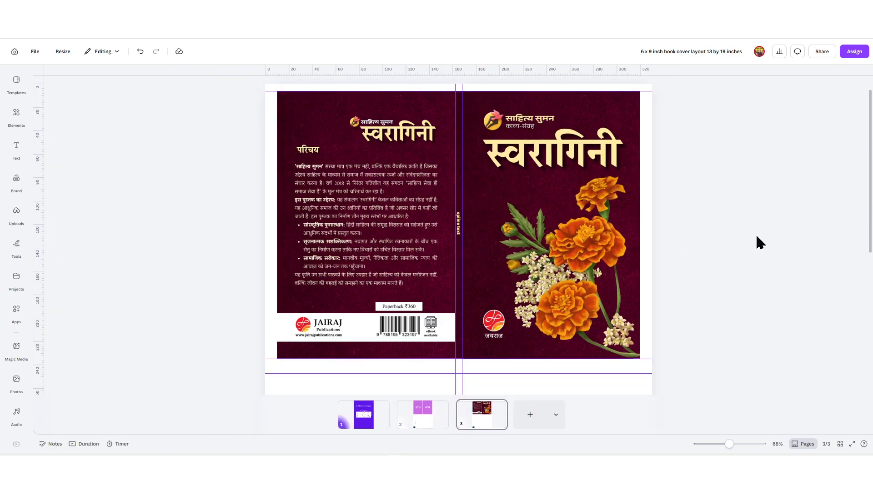
# Step: Group every element of the cover spread and duplicate the group into a second stacked copy
pyautogui.scroll(-3, 710, 226)
pyautogui.moveTo(663, 181); pyautogui.dragTo(291, 230)
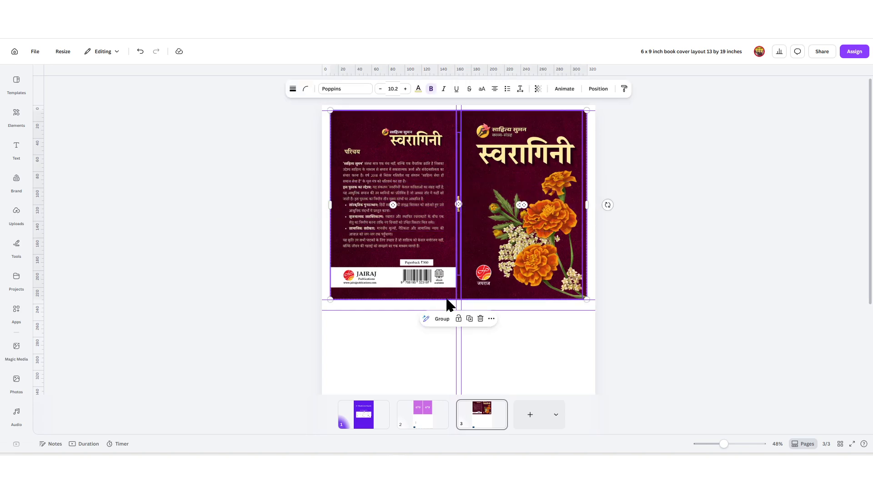
pyautogui.click(443, 320)
pyautogui.moveTo(528, 181); pyautogui.dragTo(517, 331)
pyautogui.scroll(-3, 620, 285)
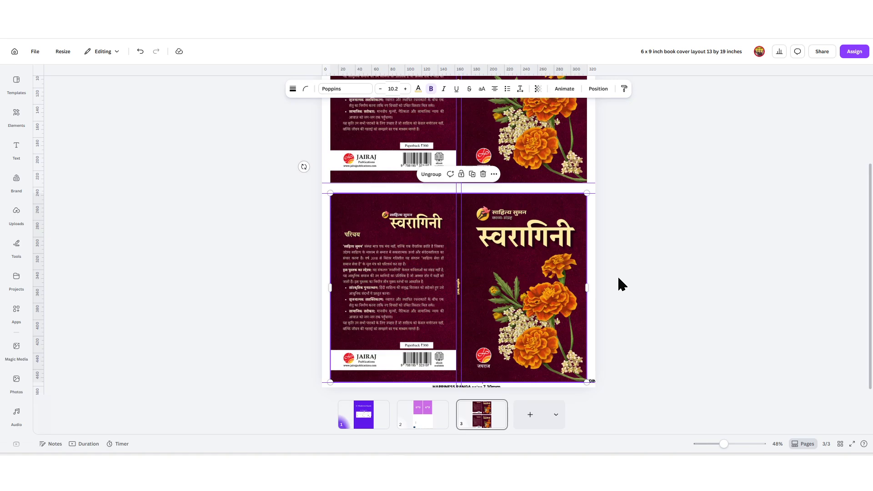
pyautogui.scroll(2, 618, 285)
pyautogui.scroll(-3, 633, 278)
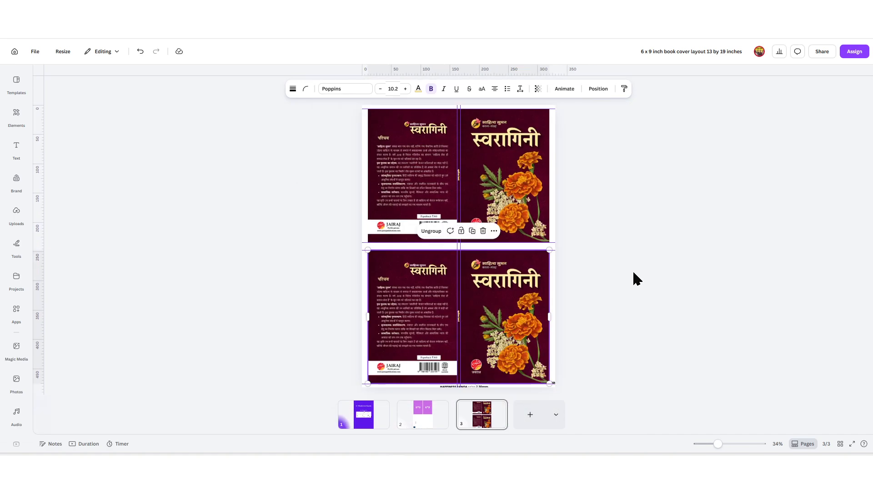
# Step: Rotate the upper cover copy 180° so it sits upside down
pyautogui.click(541, 151)
pyautogui.moveTo(570, 176); pyautogui.dragTo(355, 186)
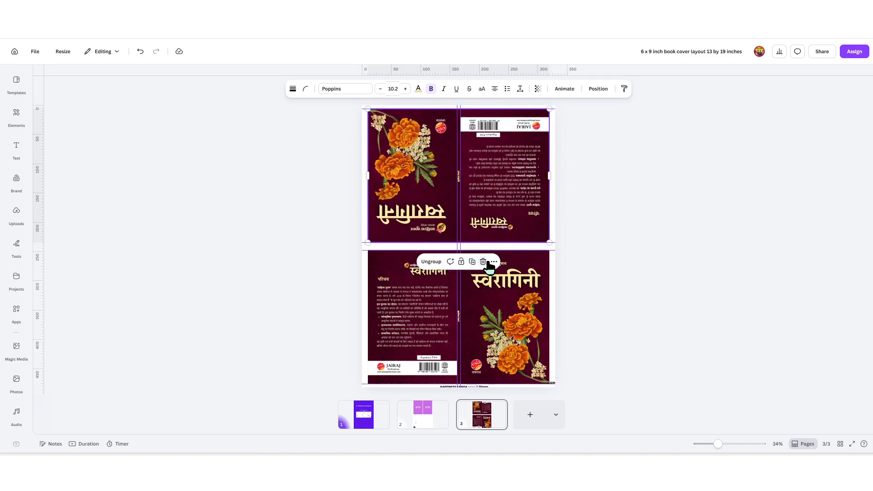
pyautogui.click(483, 261)
pyautogui.hotkey('ctrl', 'z')
# Step: Nudge the lower cover group up to the middle guide with arrow keys
pyautogui.click(487, 285)
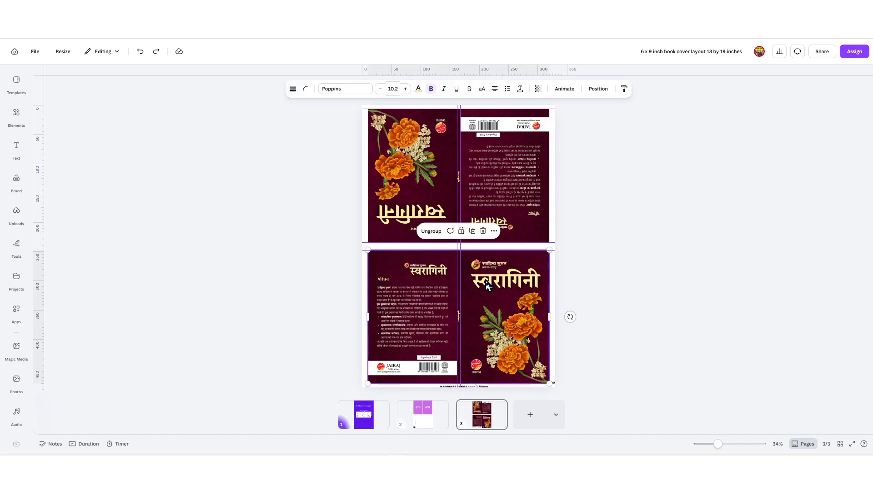
pyautogui.press('Up')
pyautogui.hotkey('shift', 'Up')
pyautogui.hotkey('shift', 'Up')
pyautogui.hotkey('shift', 'Up')
pyautogui.hotkey('shift', 'Up')
pyautogui.press('Up')
pyautogui.press('Up')
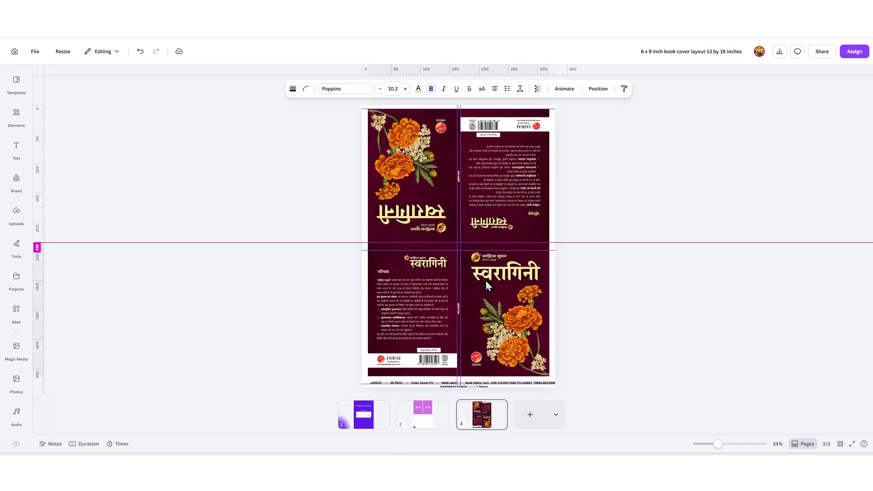
pyautogui.click(584, 251)
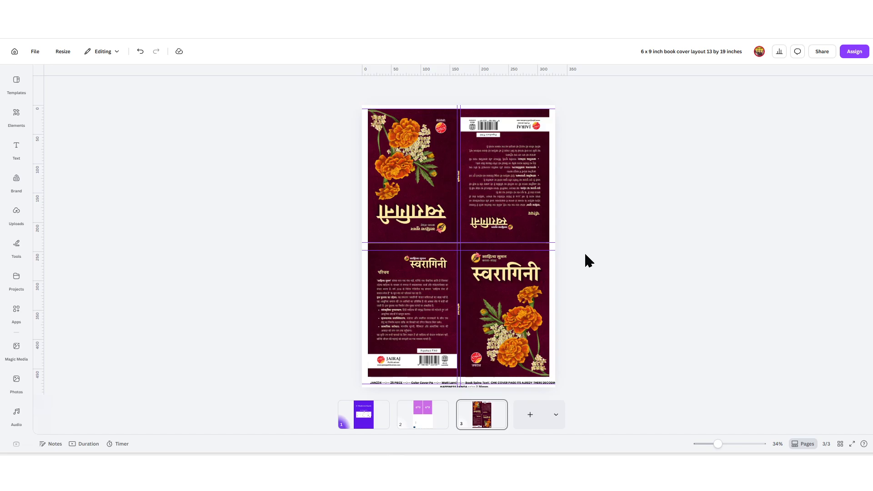
# Step: Try nudging both cover groups upward, then undo the nudges to keep their positions
pyautogui.scroll(2, 584, 251)
pyautogui.scroll(-2, 584, 251)
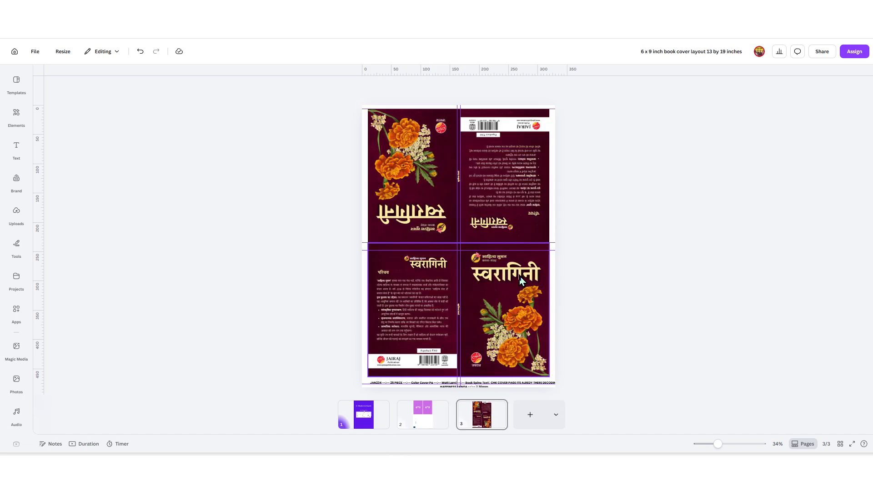
pyautogui.moveTo(342, 122); pyautogui.dragTo(526, 287)
pyautogui.hotkey('shift', 'Up')
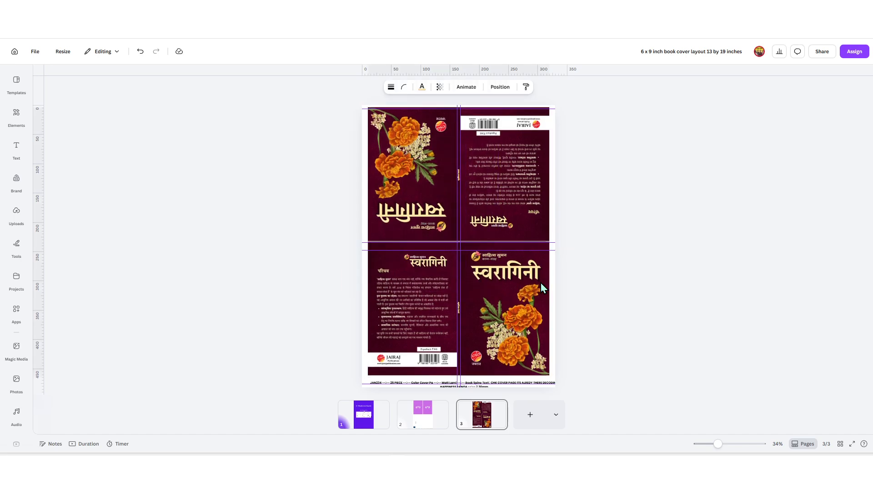
pyautogui.press('Up')
pyautogui.press('Up')
pyautogui.press('Up')
pyautogui.press('Up')
pyautogui.press('Up')
pyautogui.press('Up')
pyautogui.press('Up')
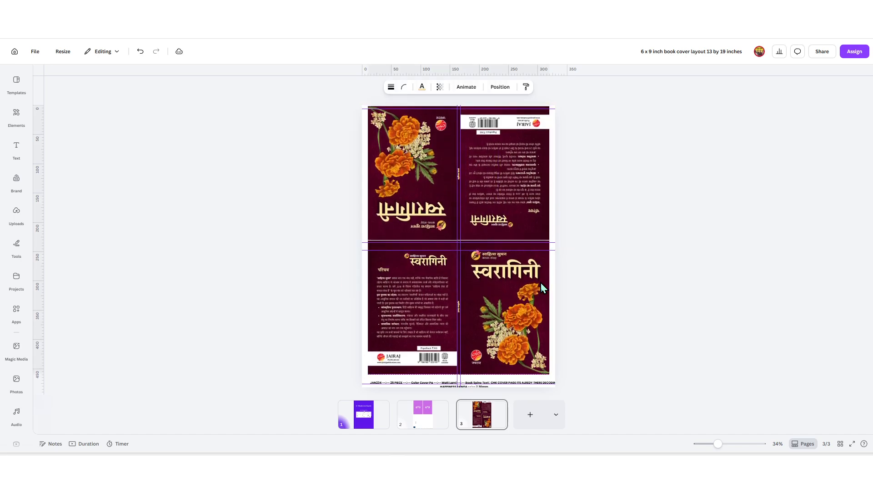
pyautogui.hotkey('ctrl', 'z')
pyautogui.hotkey('ctrl', 'z')
pyautogui.click(691, 250)
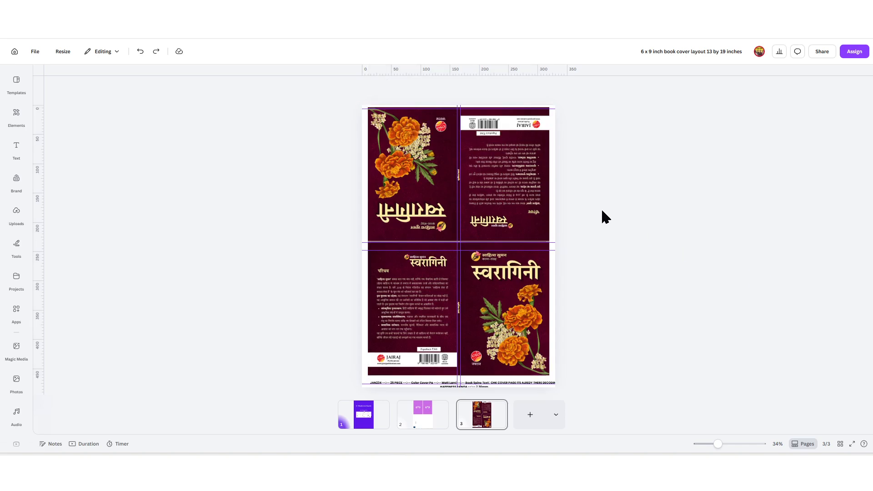
pyautogui.hotkey('ctrl', 'z')
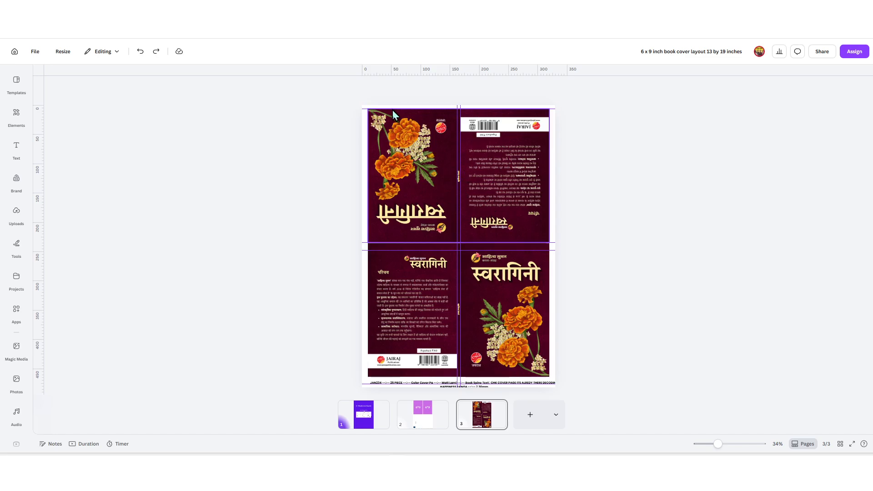
pyautogui.scroll(3, 468, 109)
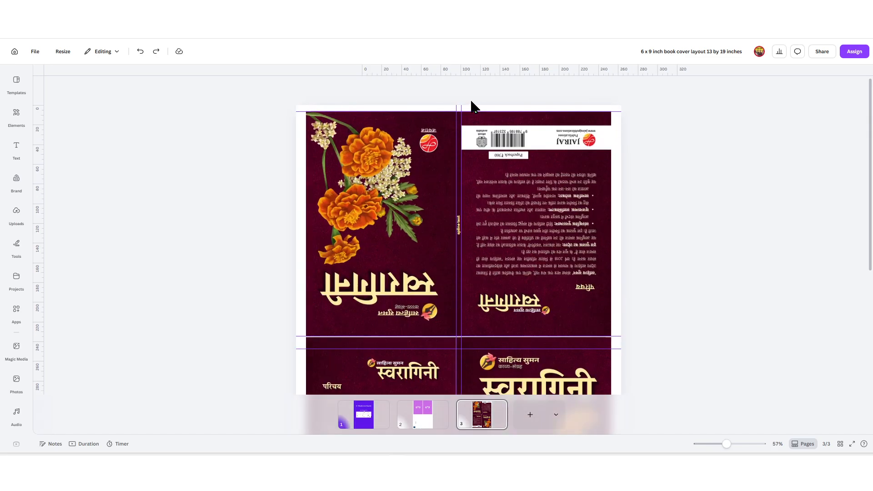
pyautogui.scroll(4, 473, 106)
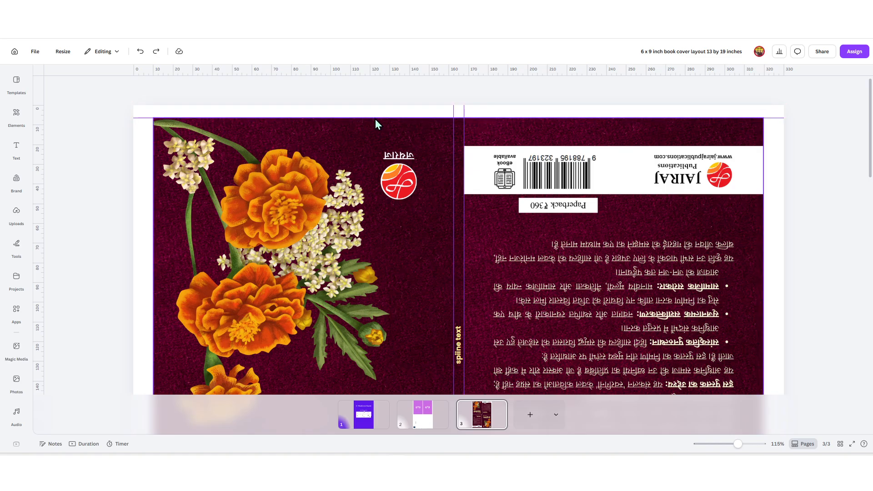
pyautogui.scroll(-5, 489, 205)
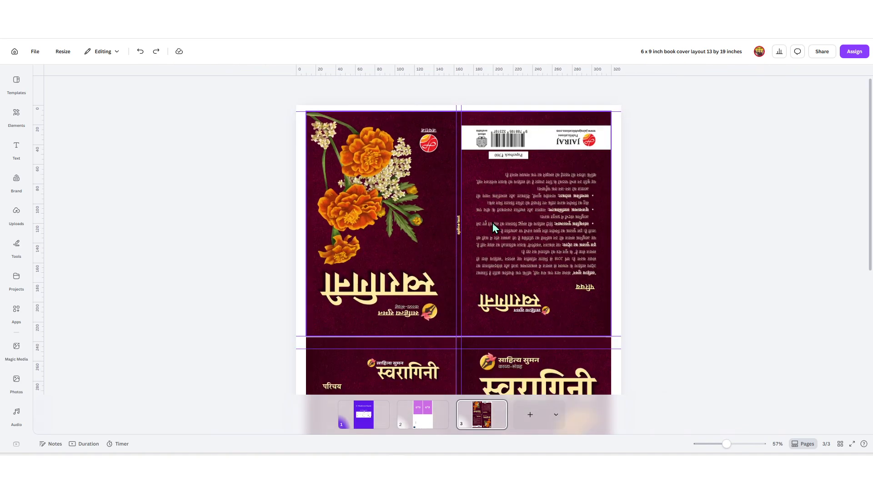
pyautogui.scroll(3, 517, 271)
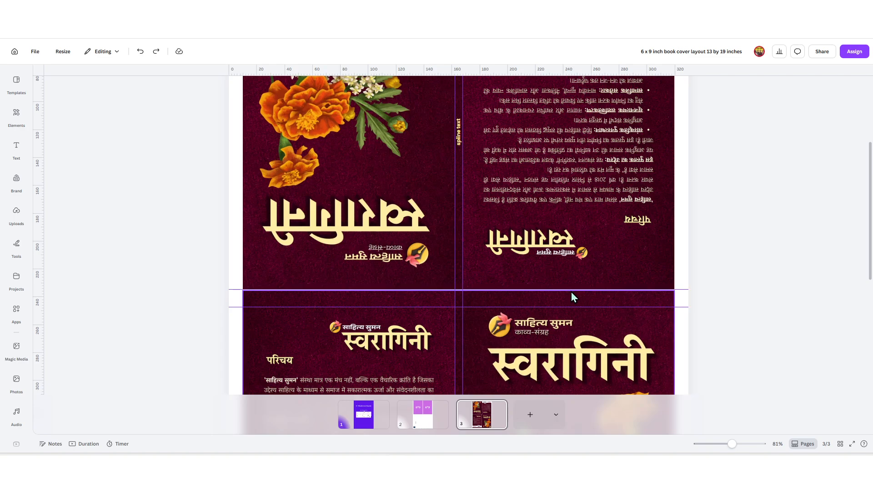
pyautogui.scroll(-5, 396, 277)
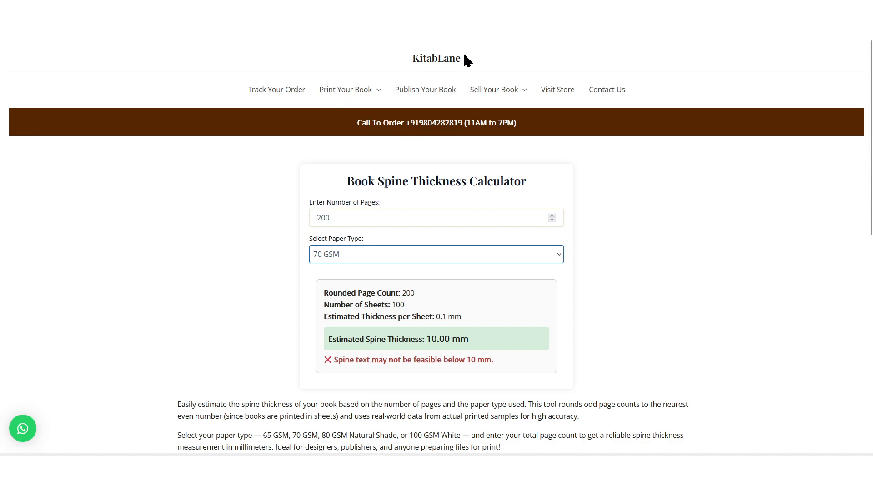
pyautogui.scroll(-2, 241, 320)
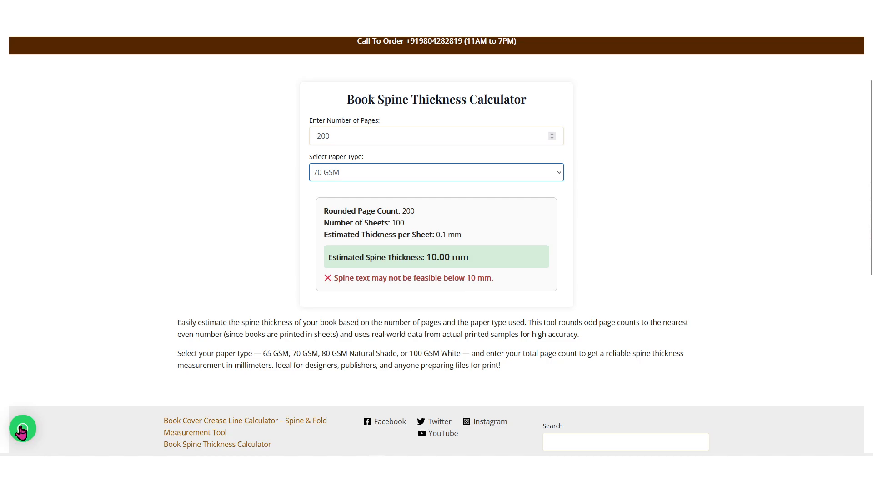
pyautogui.scroll(2, 218, 321)
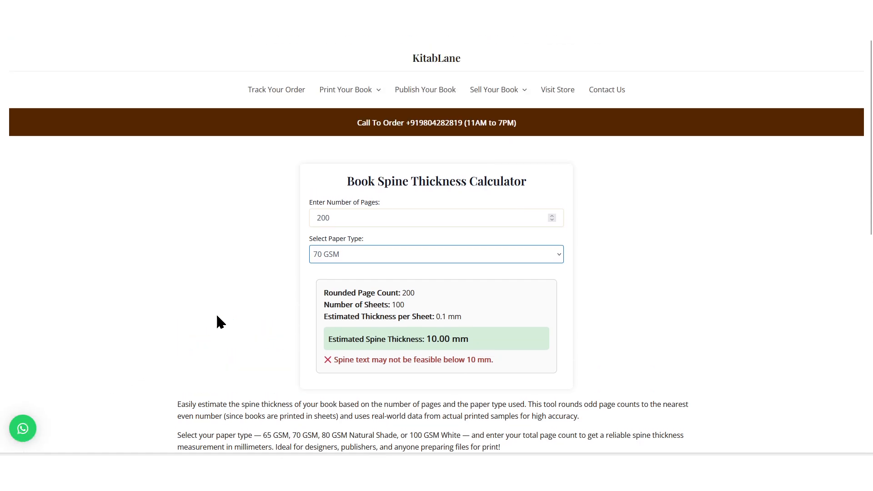
pyautogui.tripleClick(497, 124)
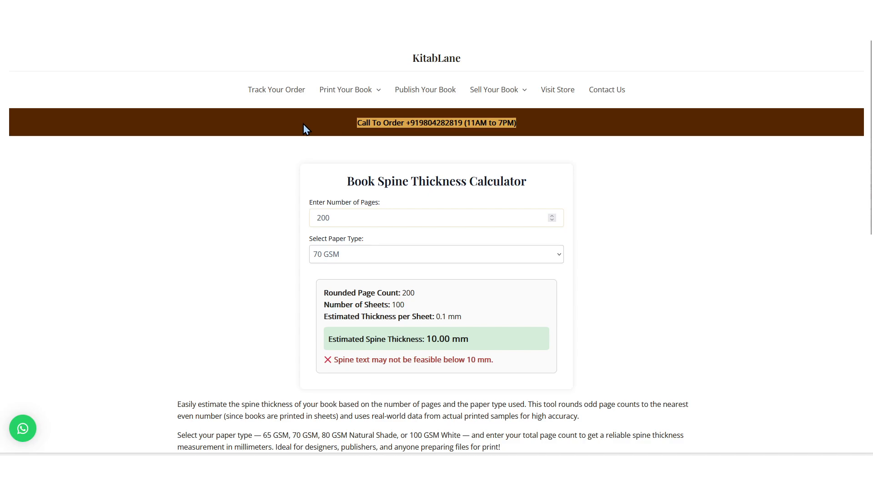
pyautogui.click(426, 122)
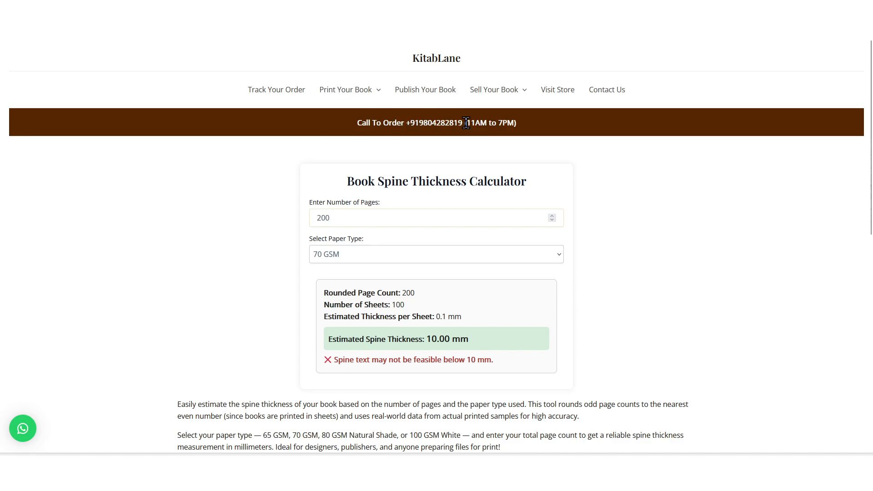
pyautogui.scroll(-3, 608, 284)
pyautogui.scroll(-2, 610, 286)
pyautogui.scroll(5, 610, 286)
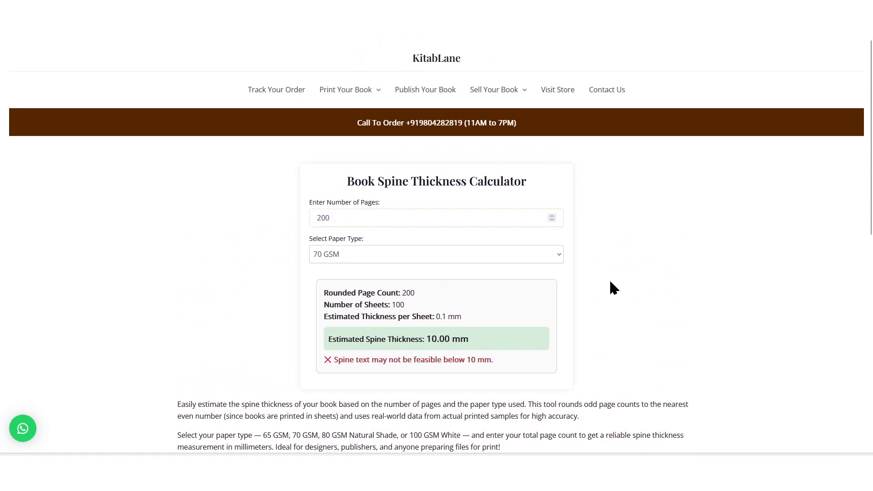